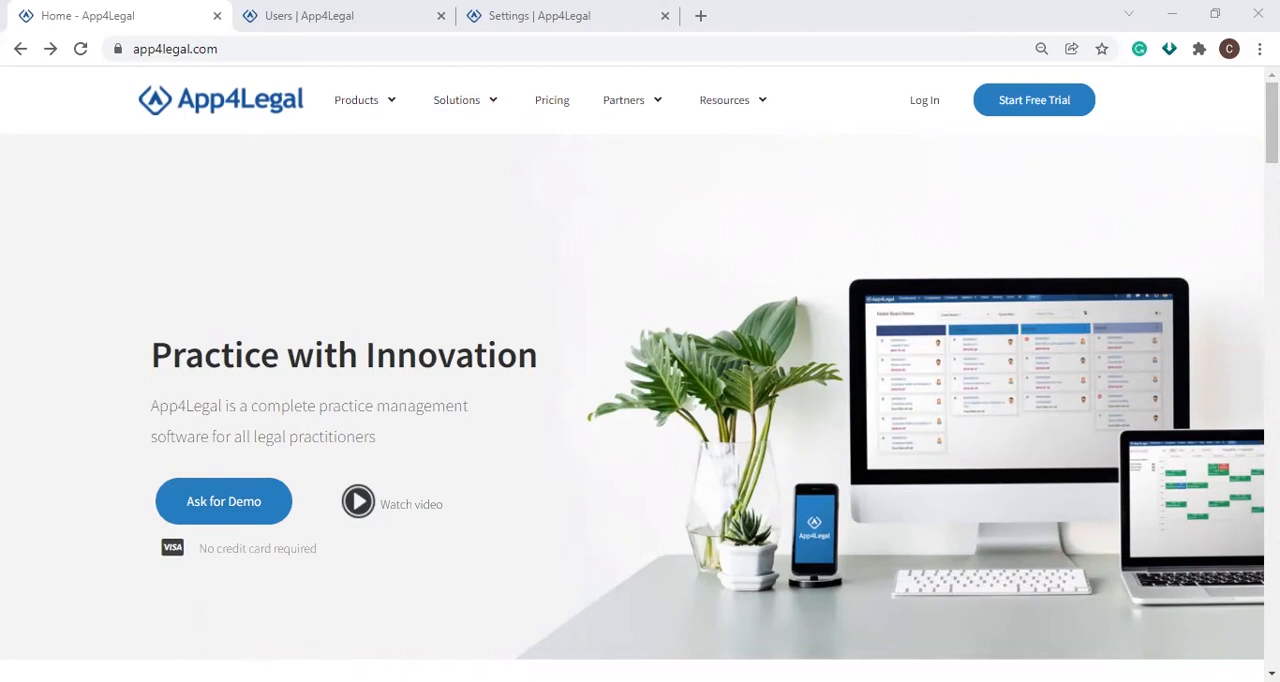
Step: Log in to the account and open the user management page
{"action": "left_click", "coordinate": [924, 104]}
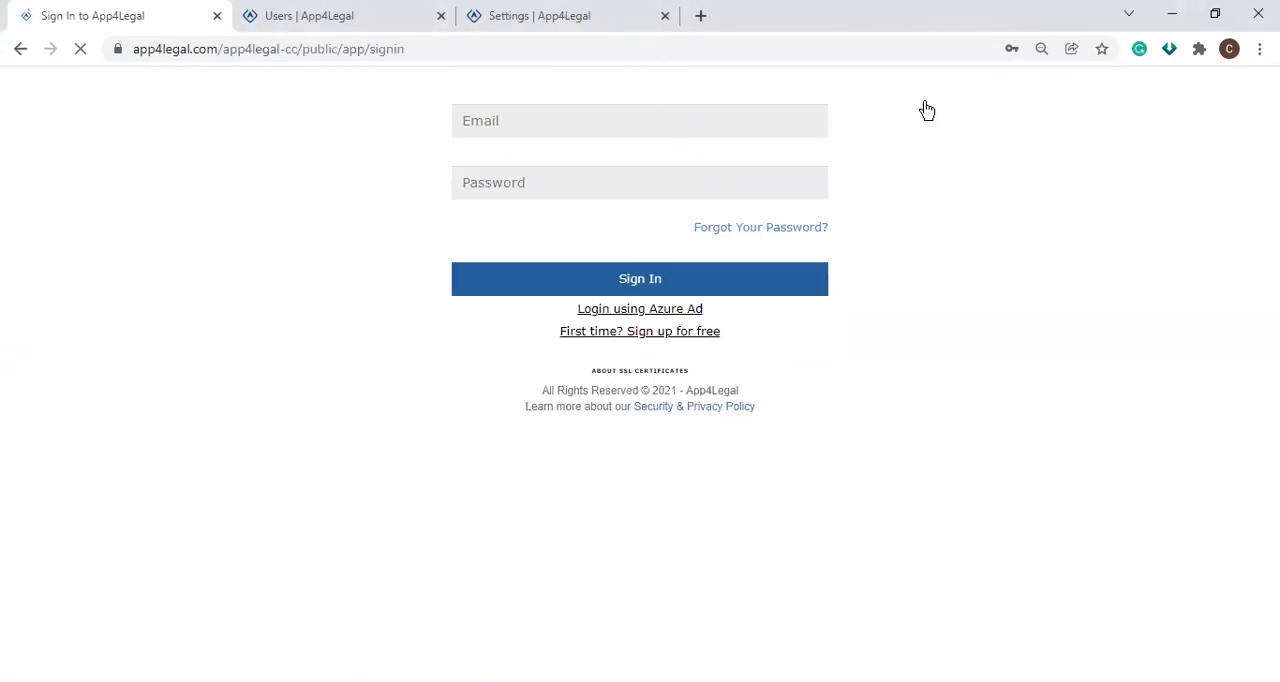
{"action": "left_click", "coordinate": [736, 405]}
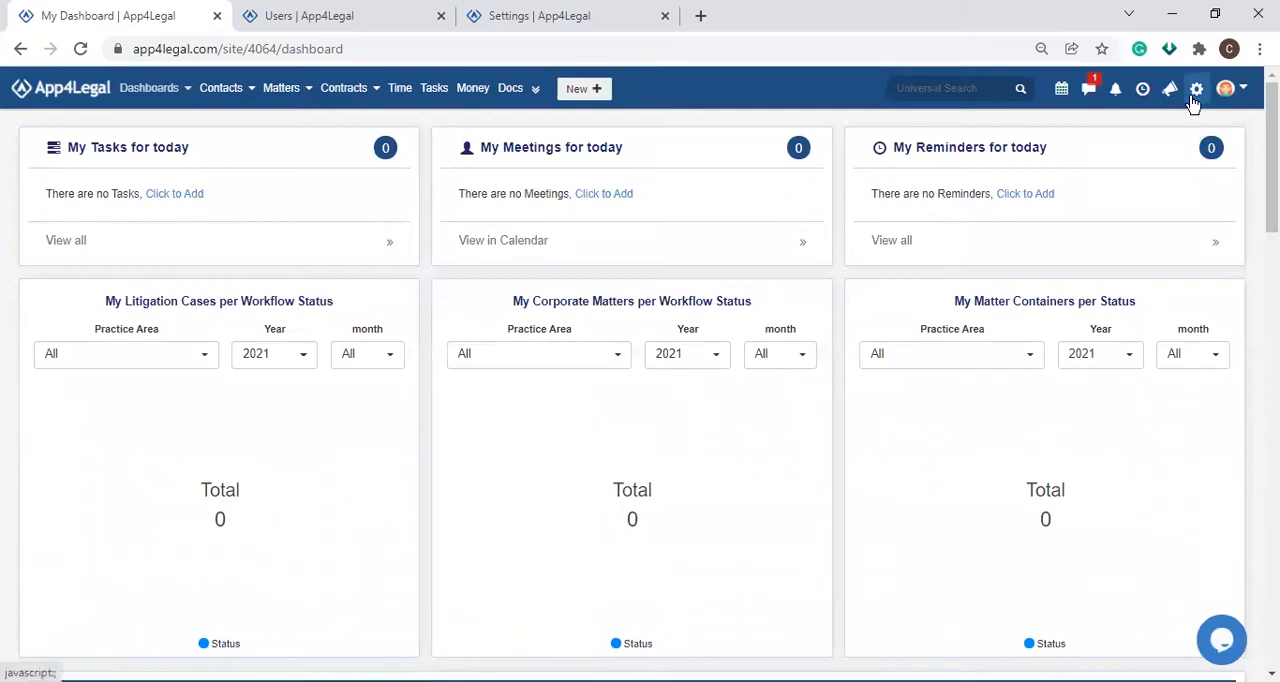
{"action": "left_click", "coordinate": [1192, 100]}
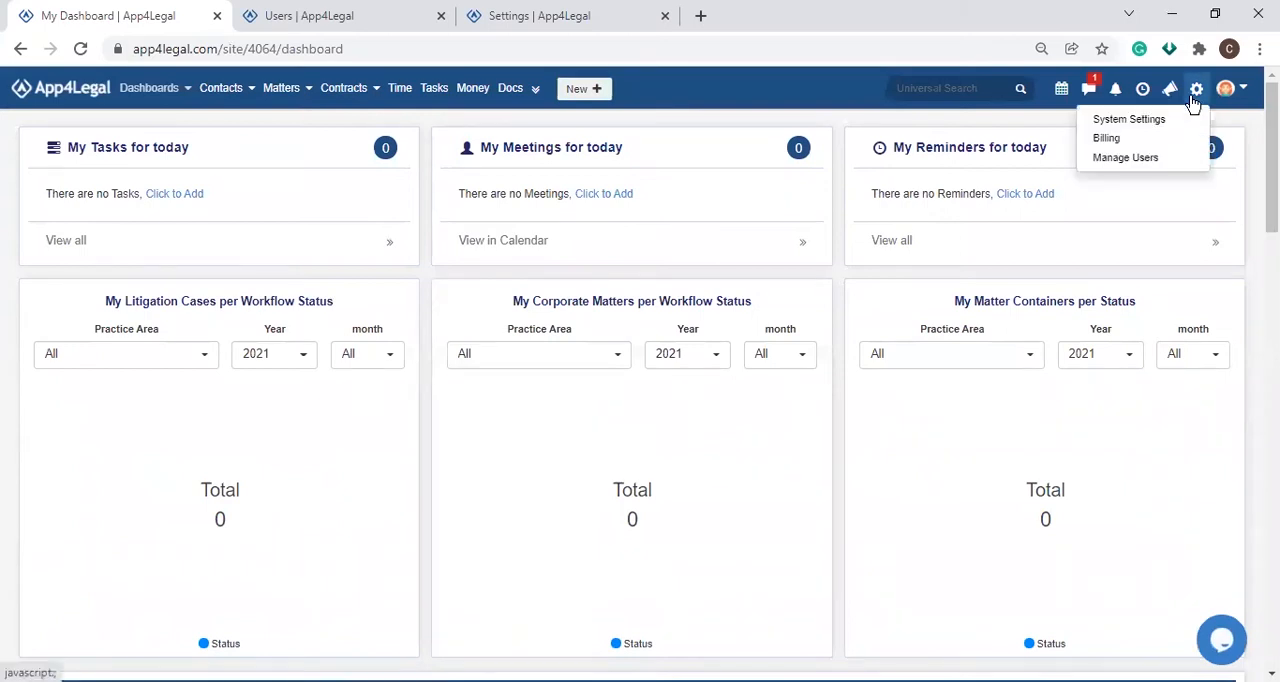
{"action": "left_click", "coordinate": [1164, 158]}
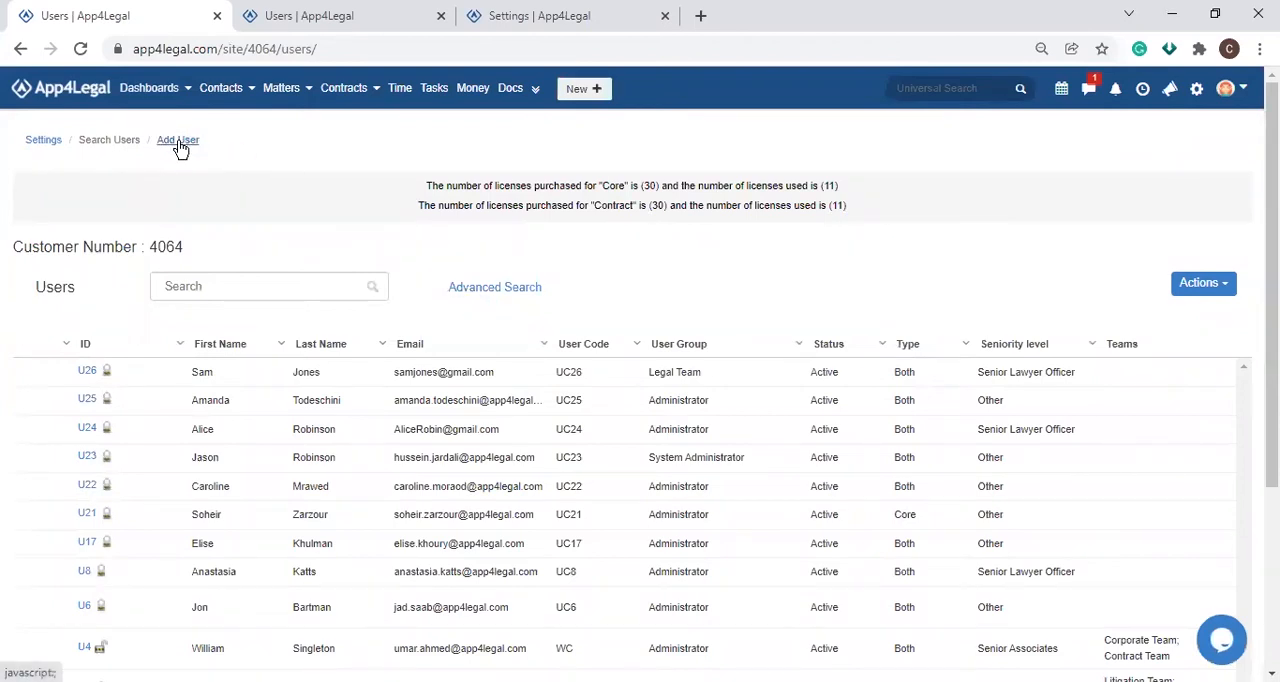
Step: Start adding a new user and fill in the user's first name
{"action": "left_click", "coordinate": [1215, 288]}
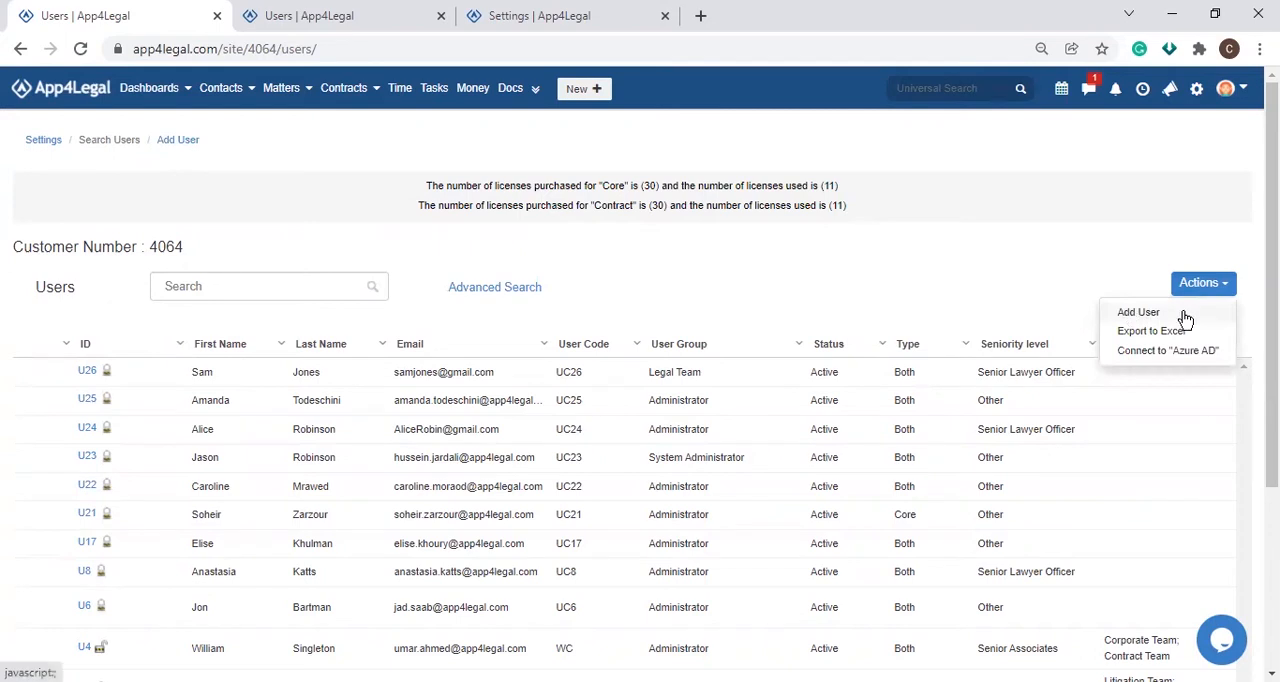
{"action": "left_click", "coordinate": [1184, 316]}
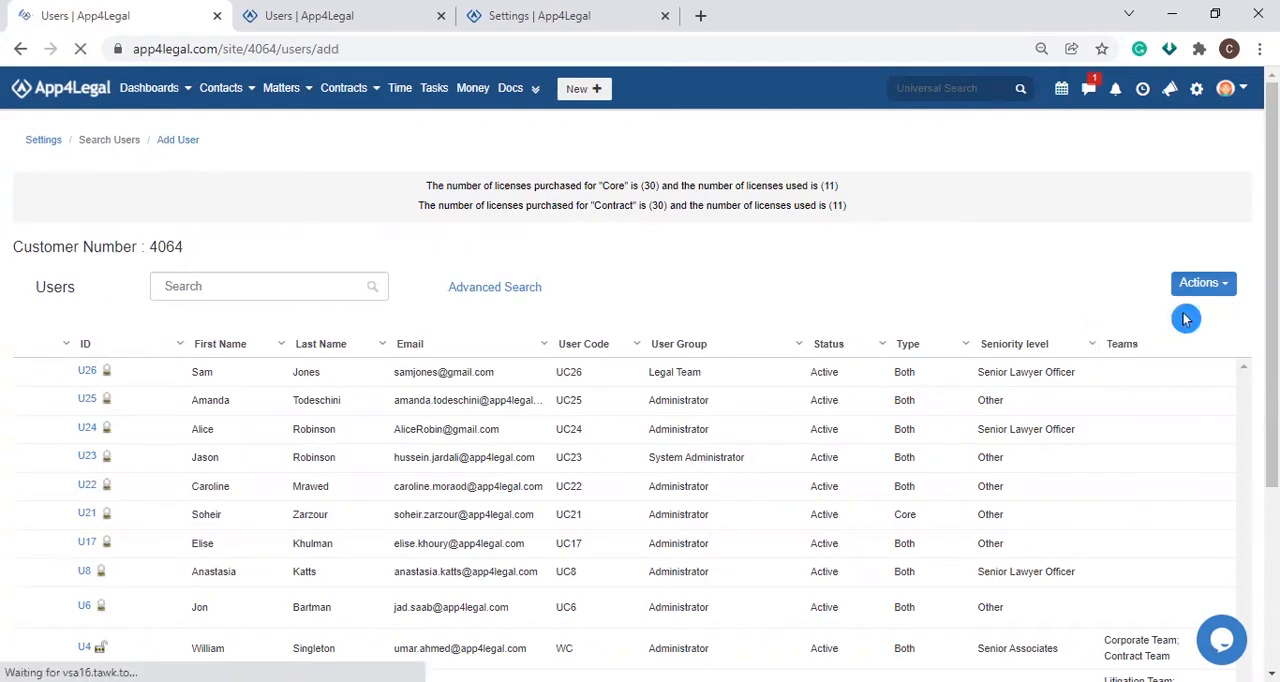
{"action": "left_click", "coordinate": [391, 351]}
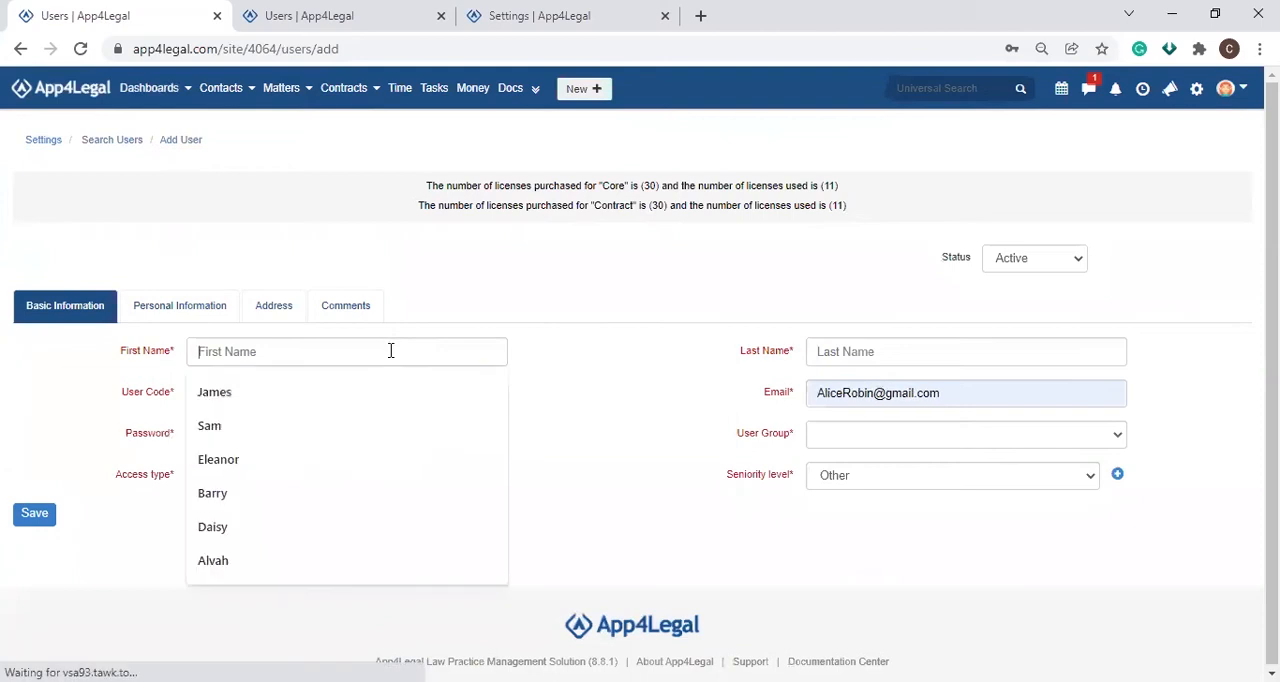
{"action": "key", "text": "Down"}
{"action": "key", "text": "Down"}
{"action": "key", "text": "Return"}
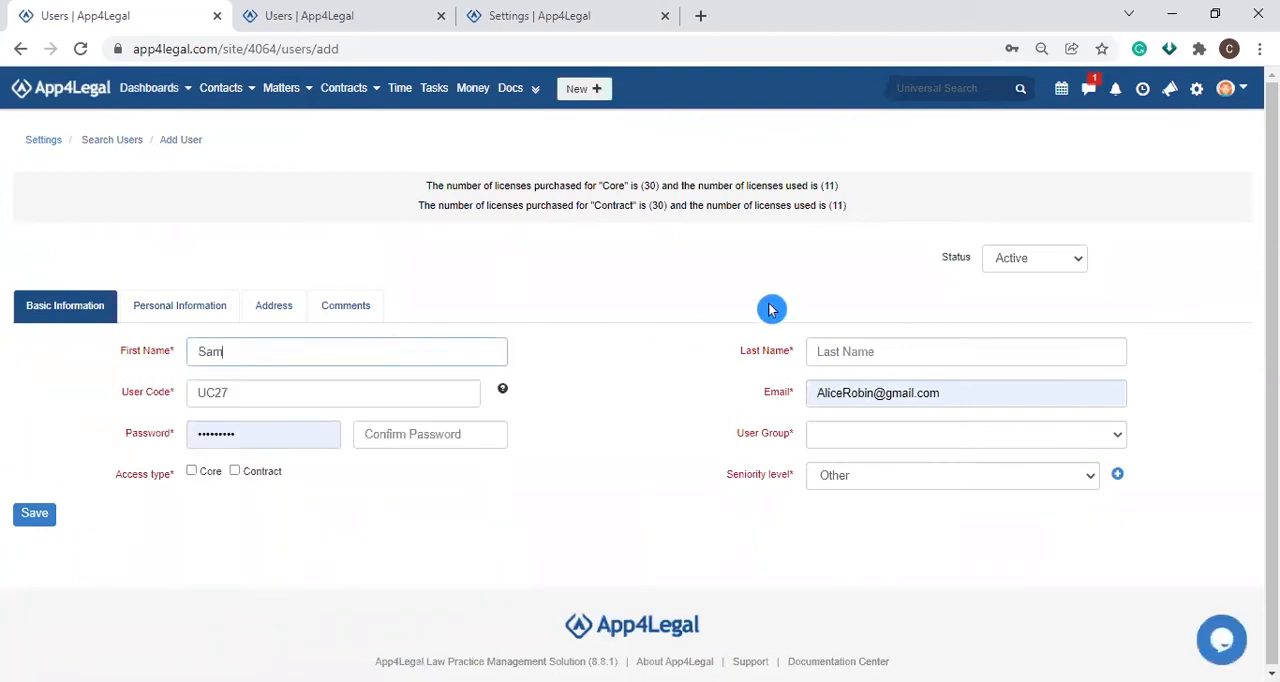
Step: Fill in the new user's last name and replace the prefilled email with the user's own address
{"action": "left_click", "coordinate": [859, 350]}
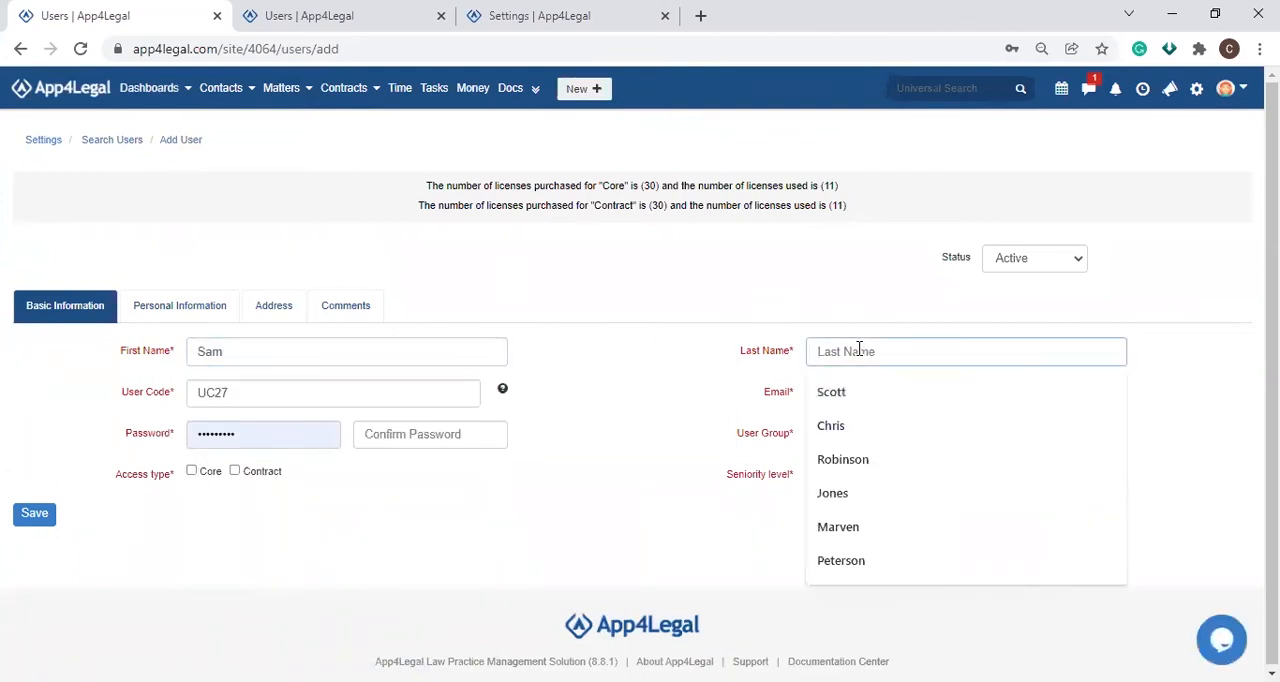
{"action": "key", "text": "Down"}
{"action": "key", "text": "Down"}
{"action": "key", "text": "Down"}
{"action": "key", "text": "Down"}
{"action": "key", "text": "Return"}
{"action": "triple_click", "coordinate": [869, 397]}
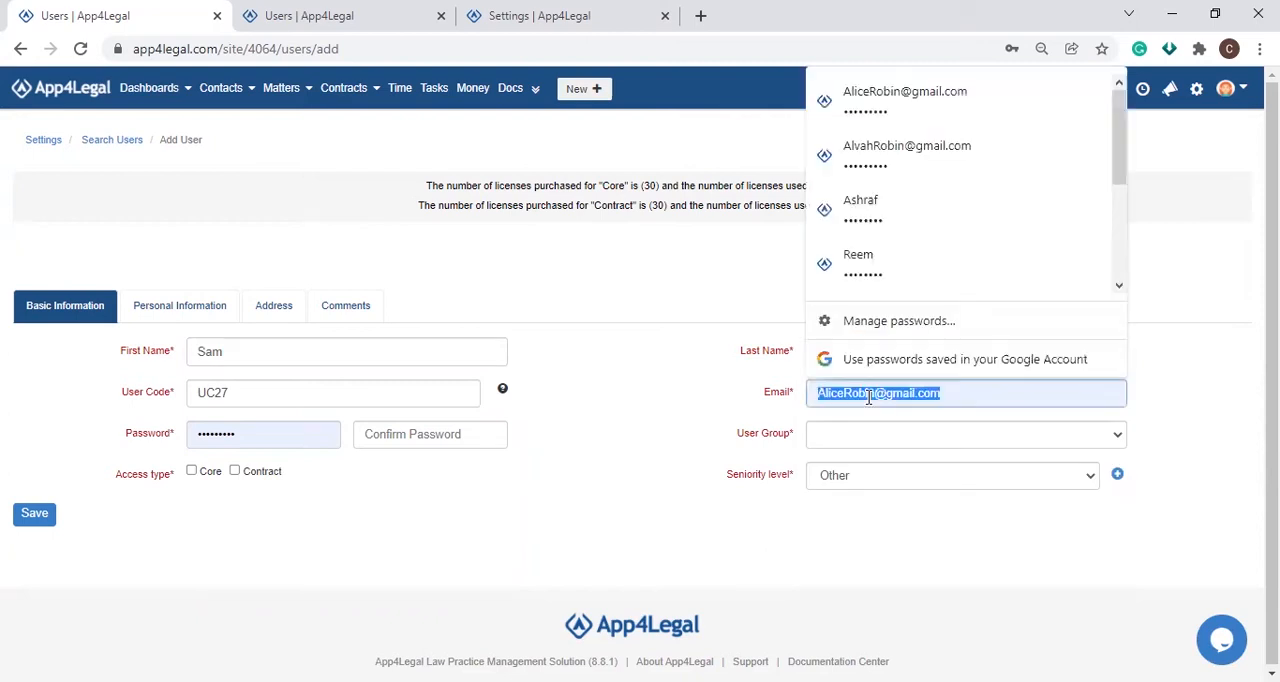
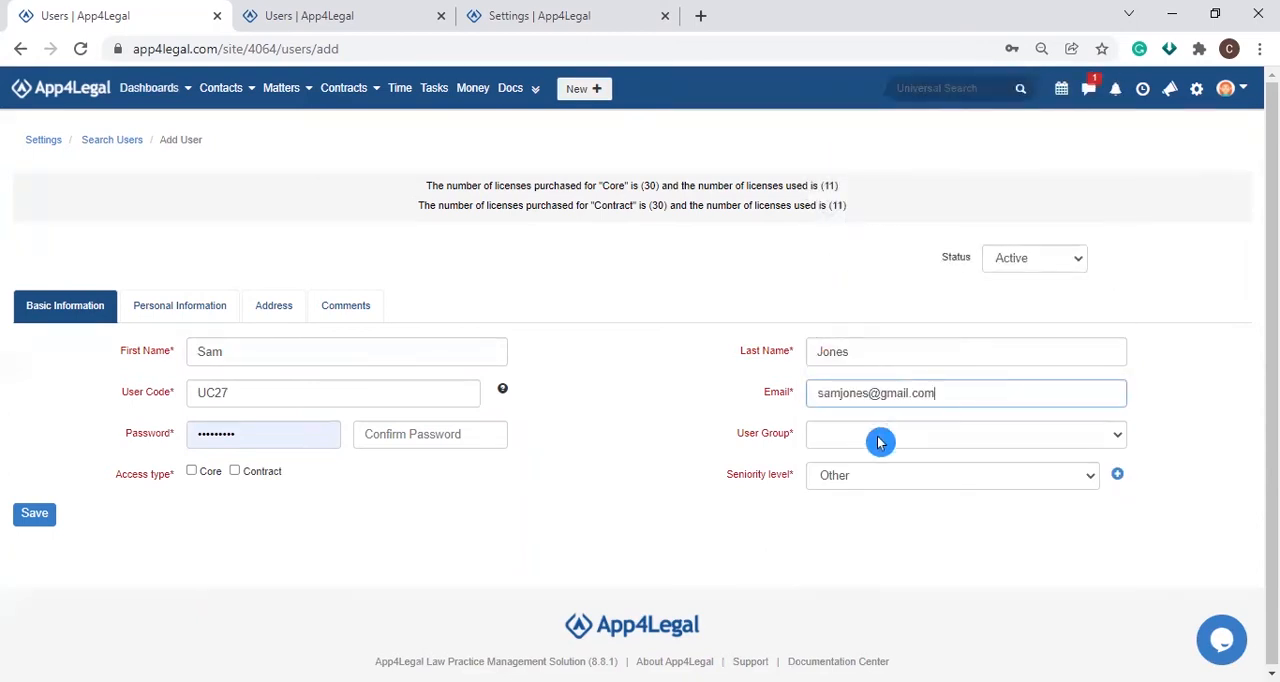
Step: Assign the new user to the Legal Team user group and set the seniority level to Senior Legal Officer
{"action": "left_click", "coordinate": [879, 434]}
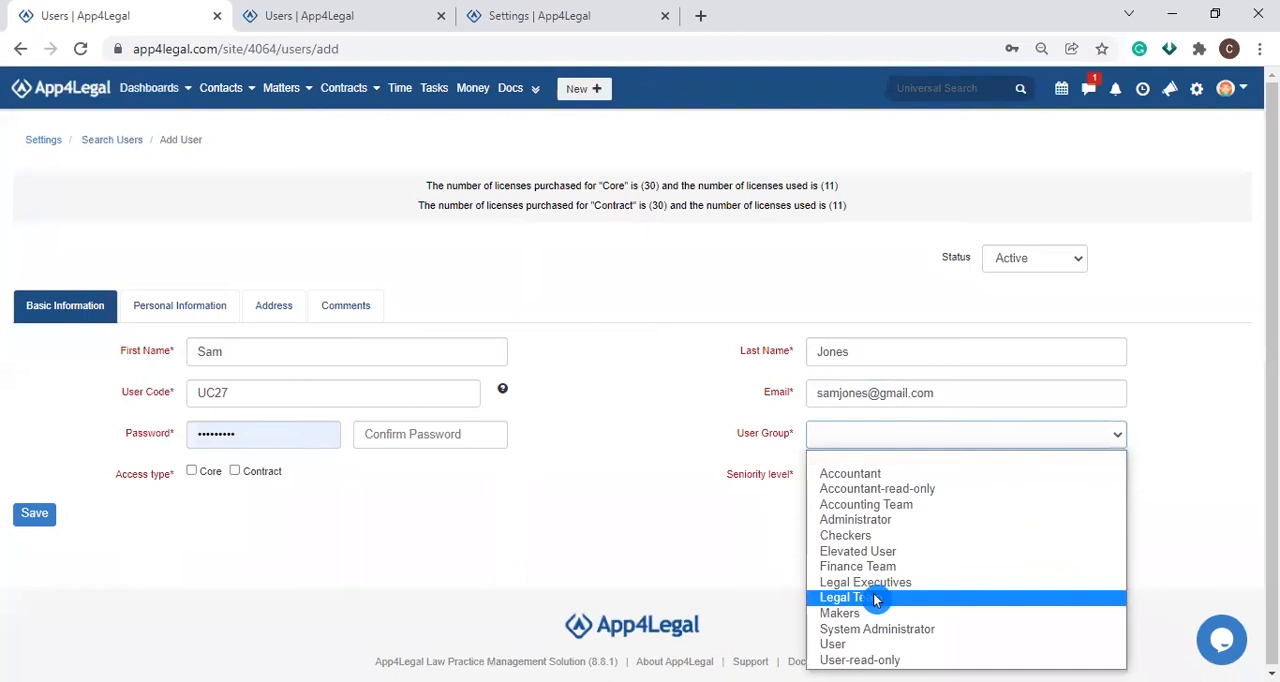
{"action": "left_click", "coordinate": [874, 594]}
{"action": "left_click", "coordinate": [869, 474]}
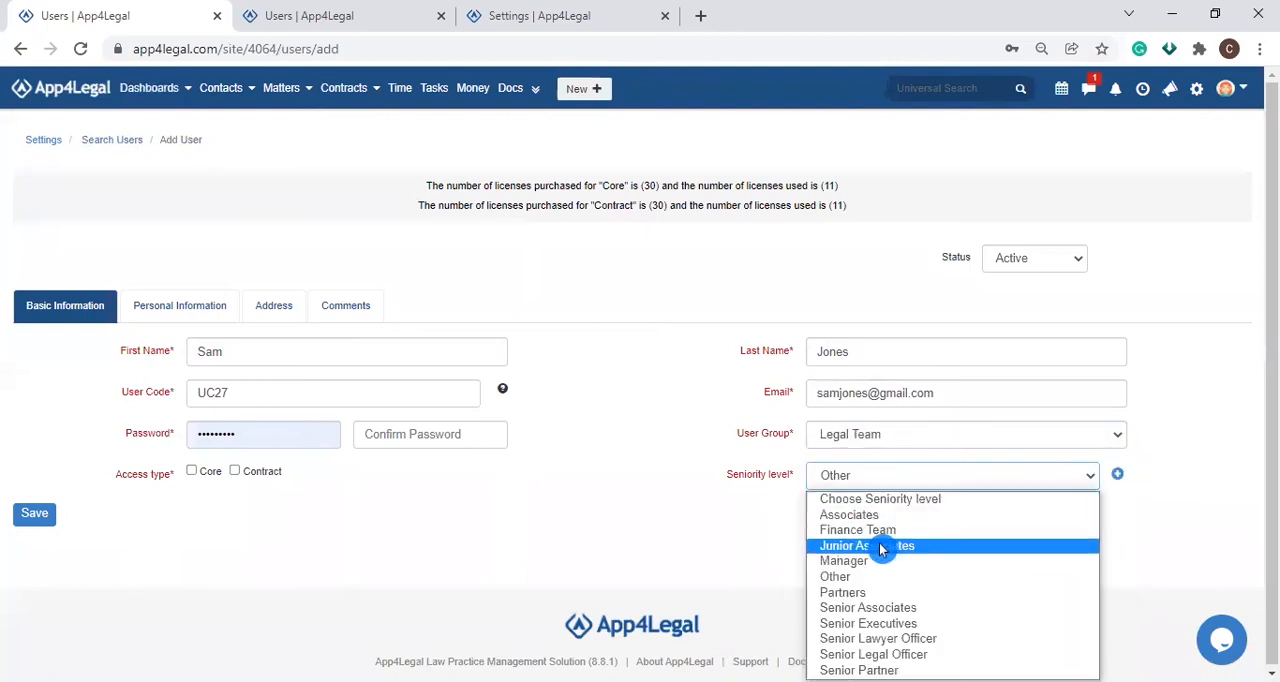
{"action": "left_click", "coordinate": [884, 655]}
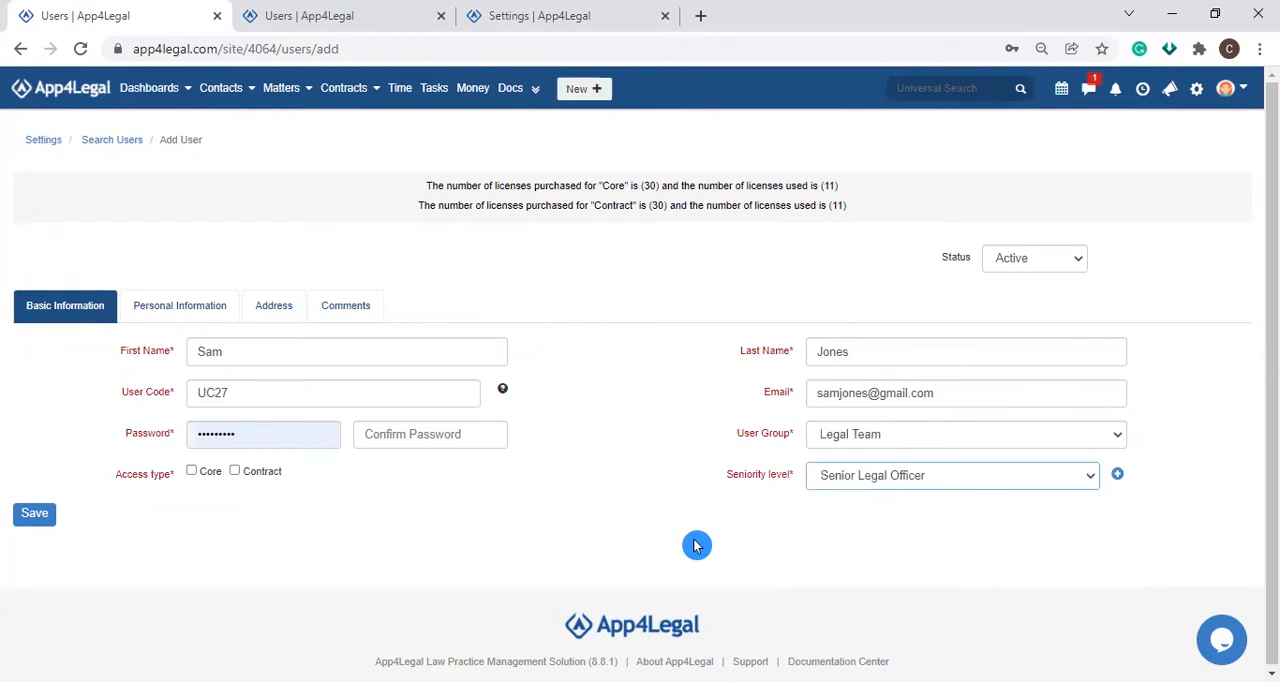
Step: Enter and confirm the new user's password, and grant both Core and Contract access types
{"action": "double_click", "coordinate": [310, 442]}
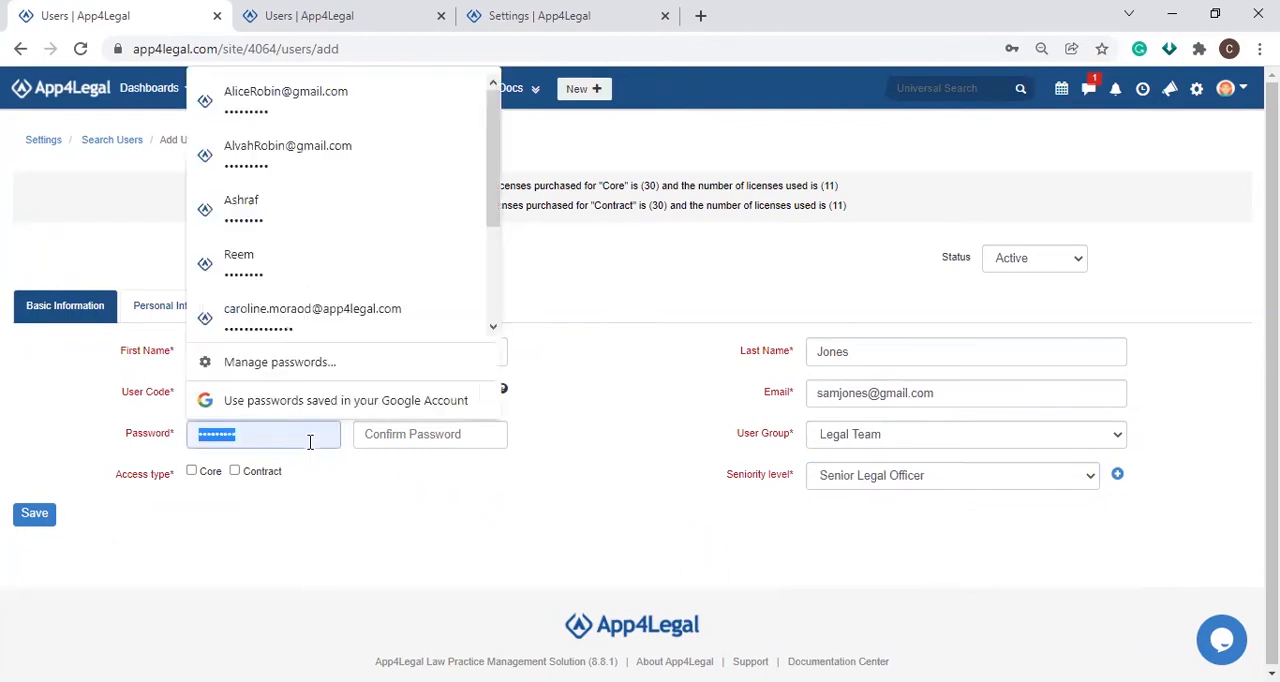
{"action": "key", "text": "ctrl+v"}
{"action": "left_click", "coordinate": [402, 437]}
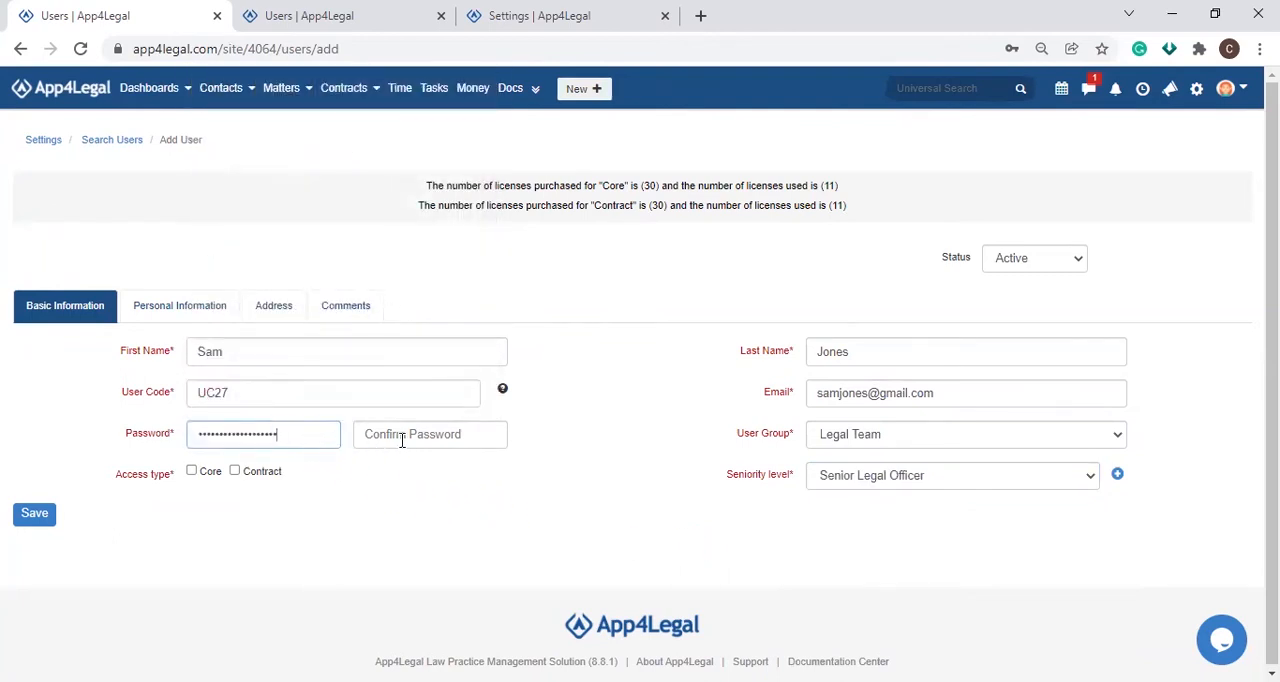
{"action": "key", "text": "ctrl+v"}
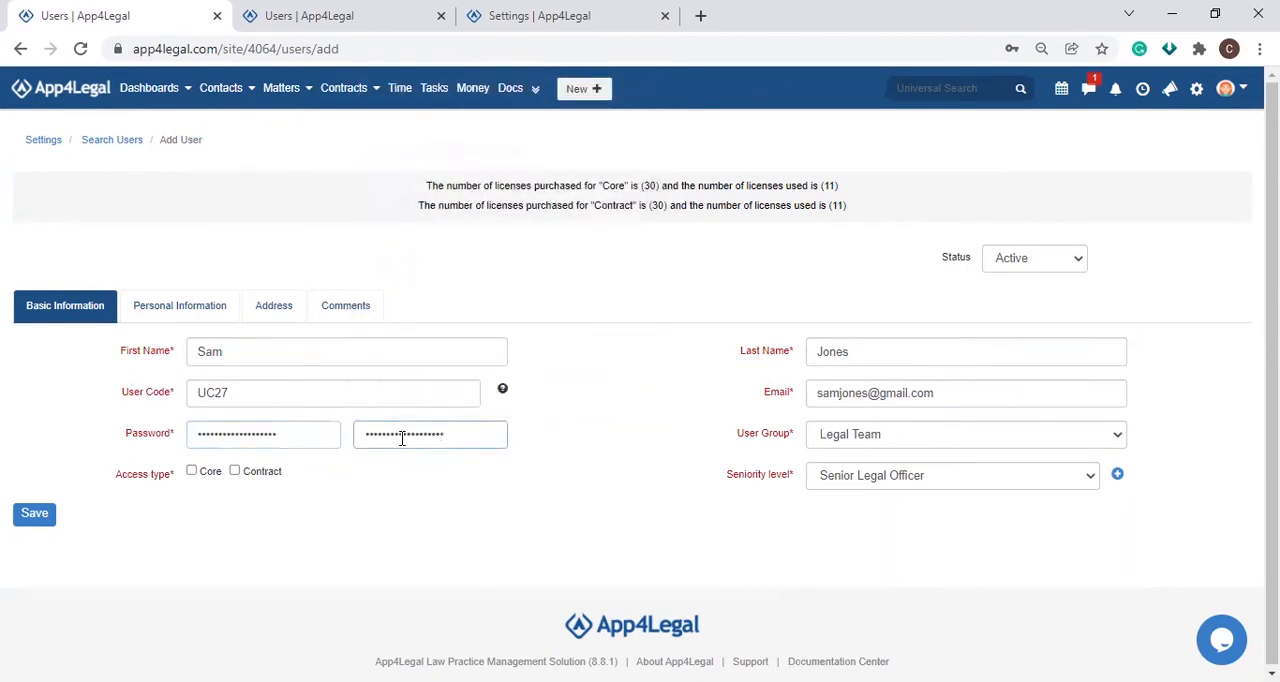
{"action": "left_click", "coordinate": [192, 471]}
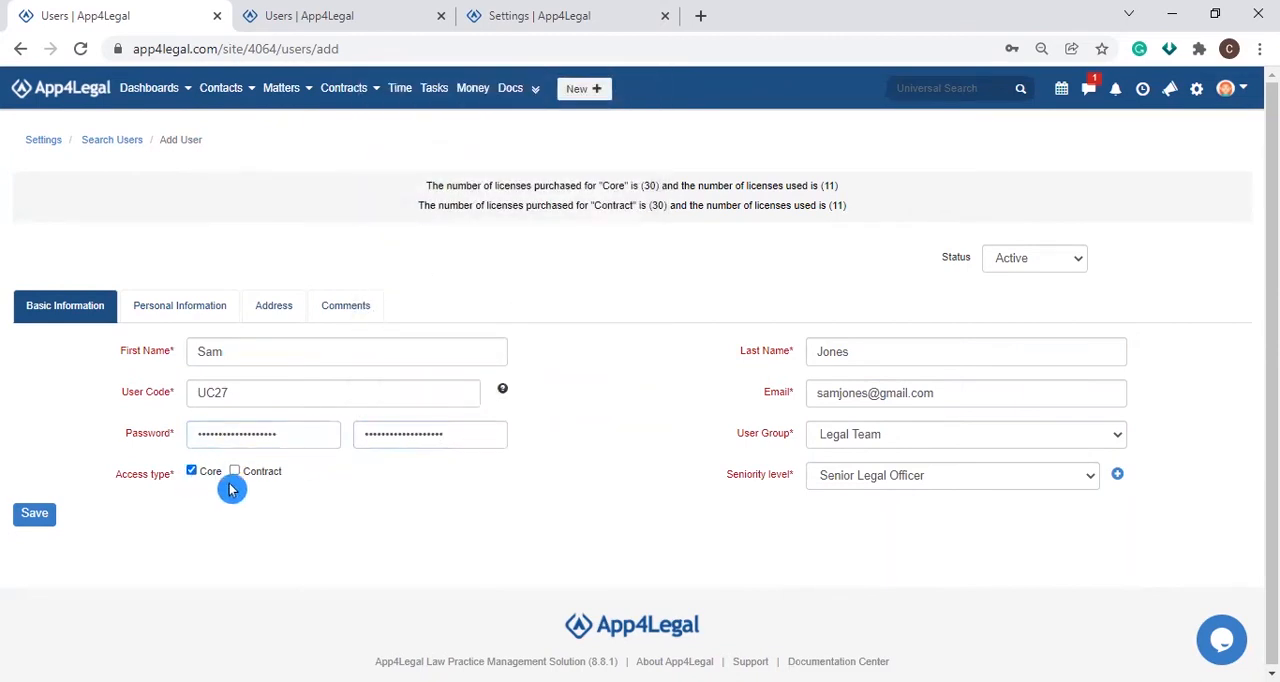
{"action": "left_click", "coordinate": [234, 471]}
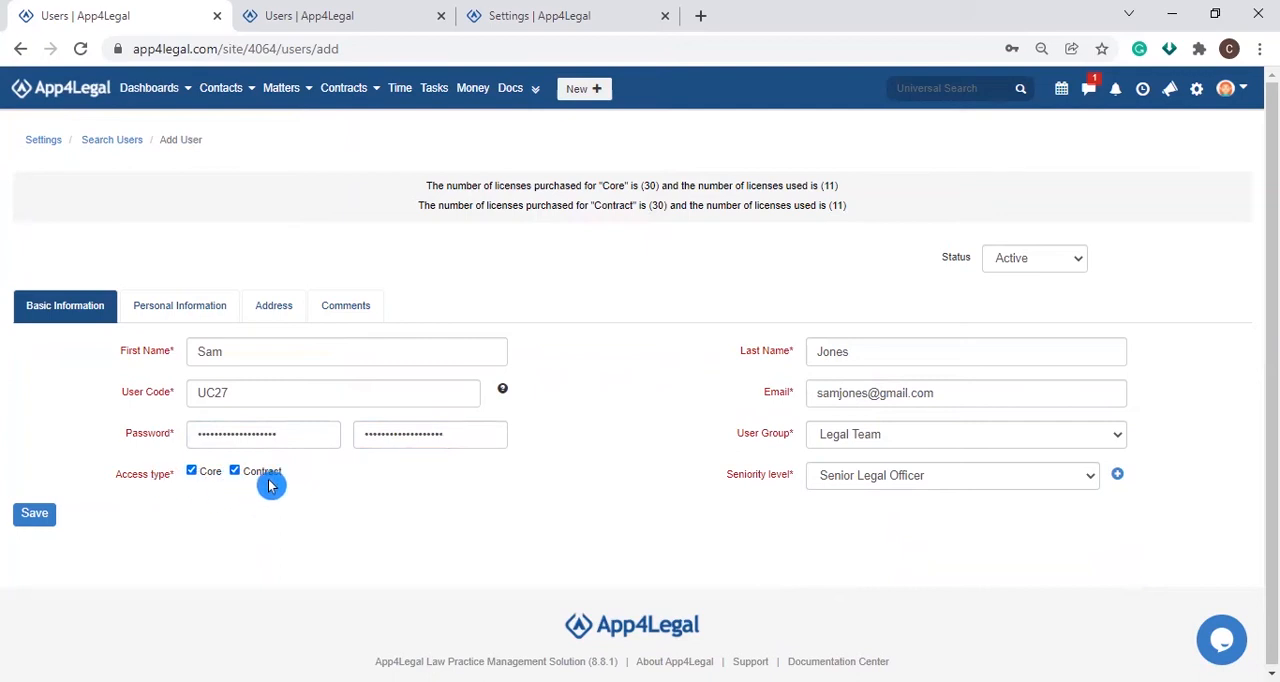
Step: Save the new user after reviewing the Personal Information and Address sections, and switch to the already open users list
{"action": "left_click_drag", "start_coordinate": [249, 391], "coordinate": [190, 390]}
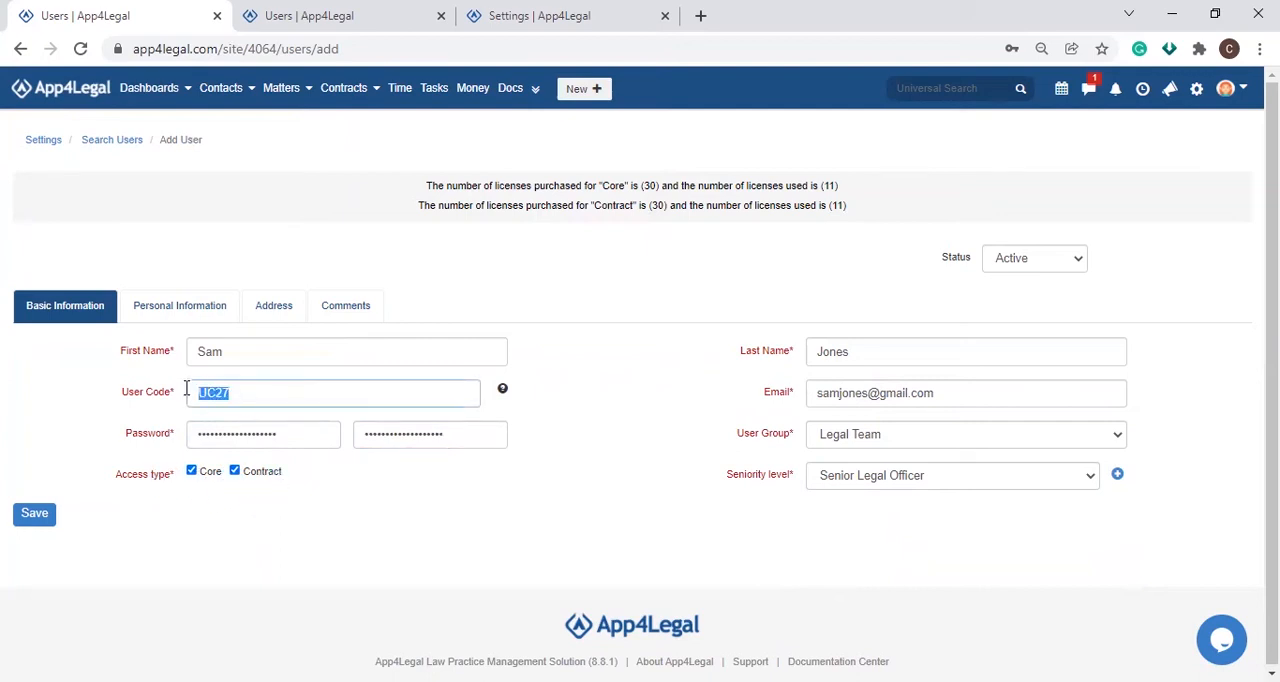
{"action": "left_click", "coordinate": [289, 492]}
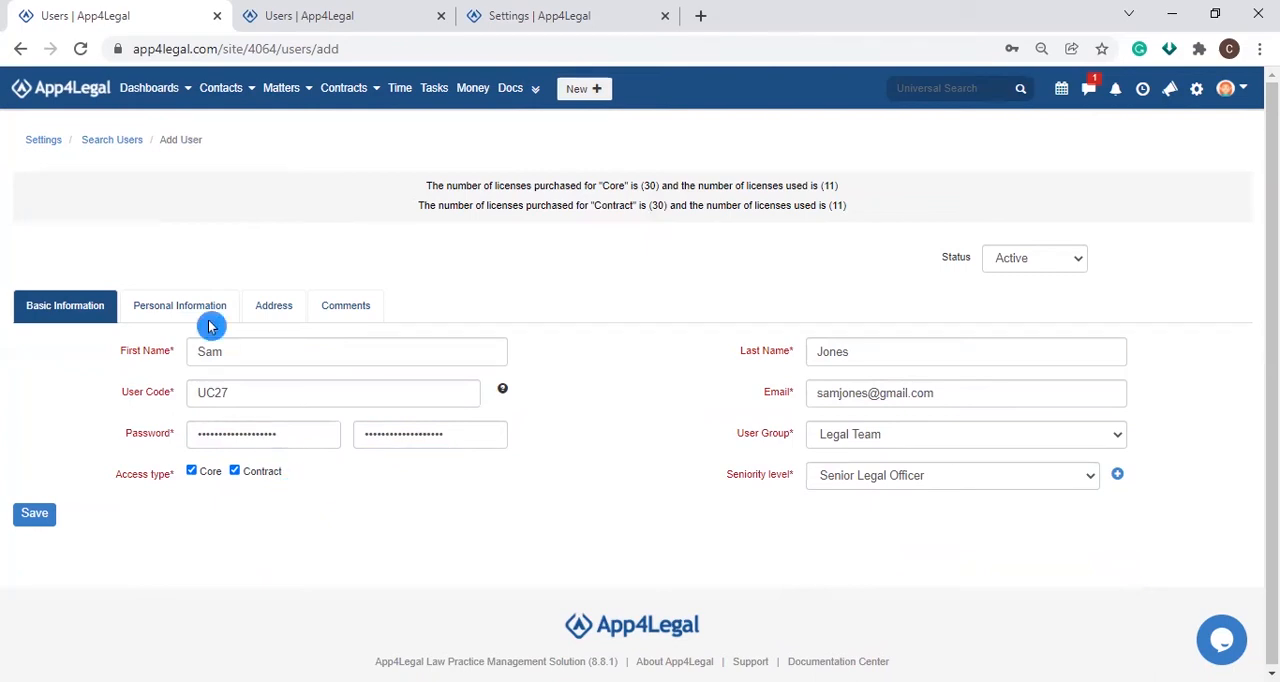
{"action": "left_click", "coordinate": [182, 300]}
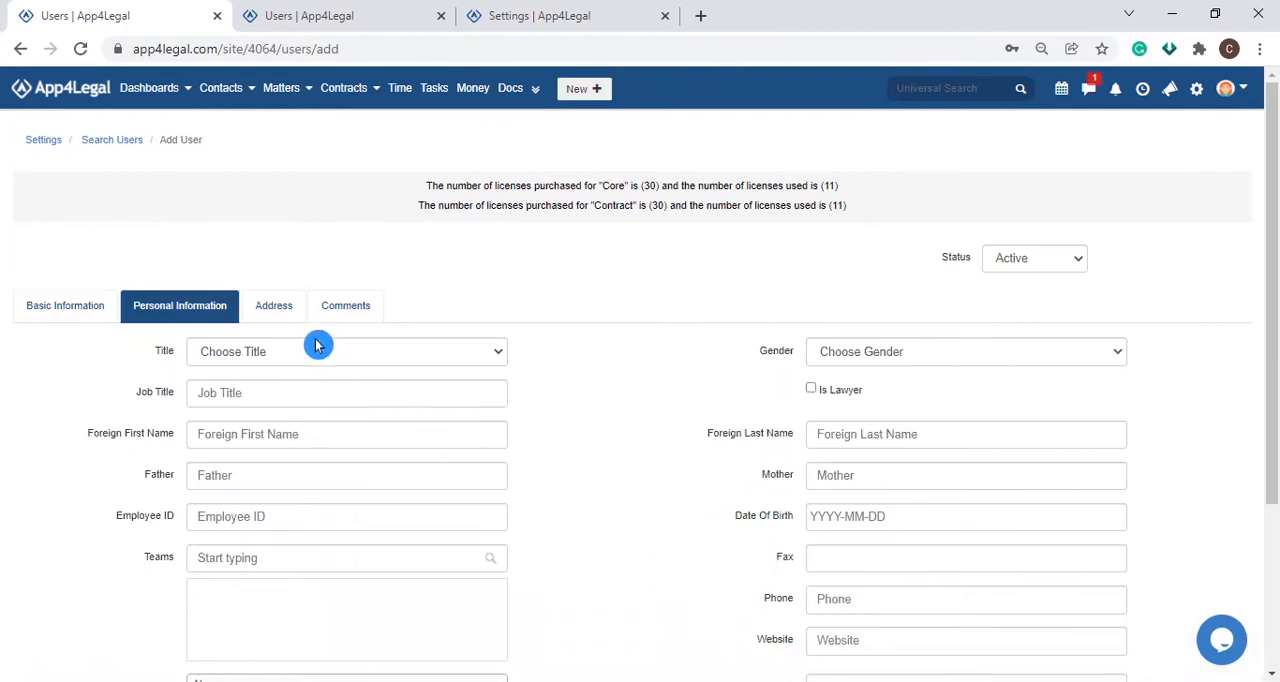
{"action": "left_click", "coordinate": [279, 310]}
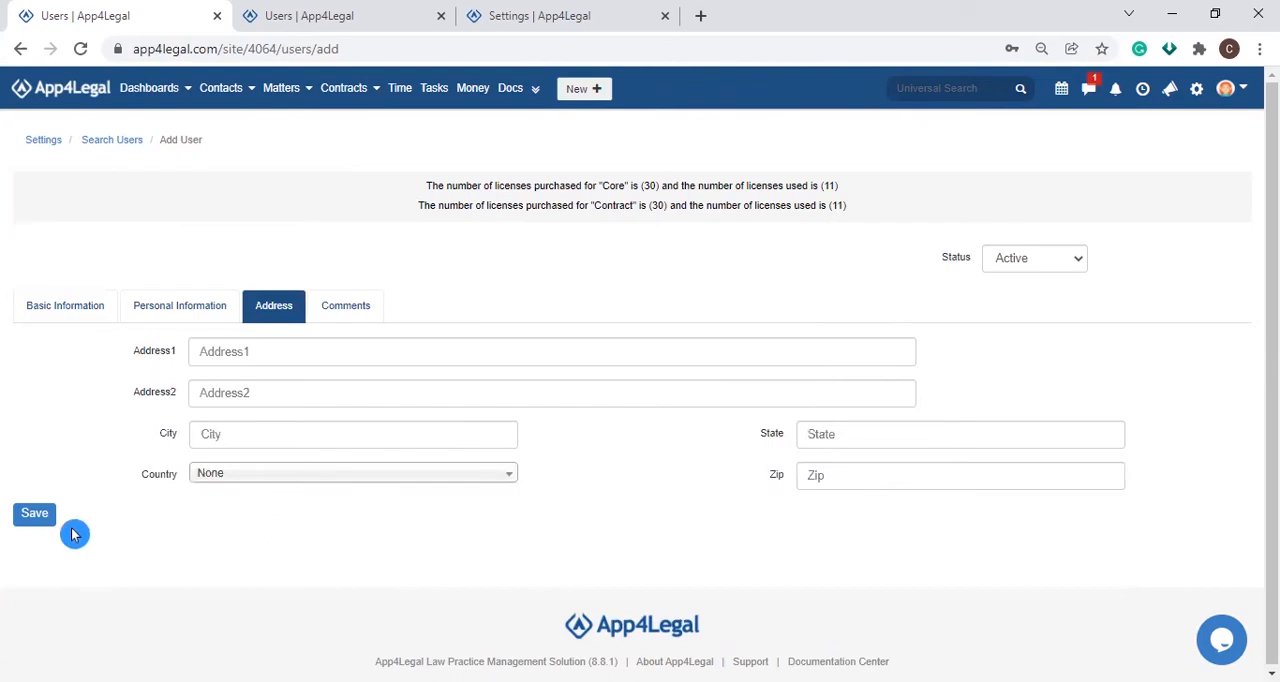
{"action": "left_click", "coordinate": [30, 520]}
{"action": "left_click", "coordinate": [295, 18]}
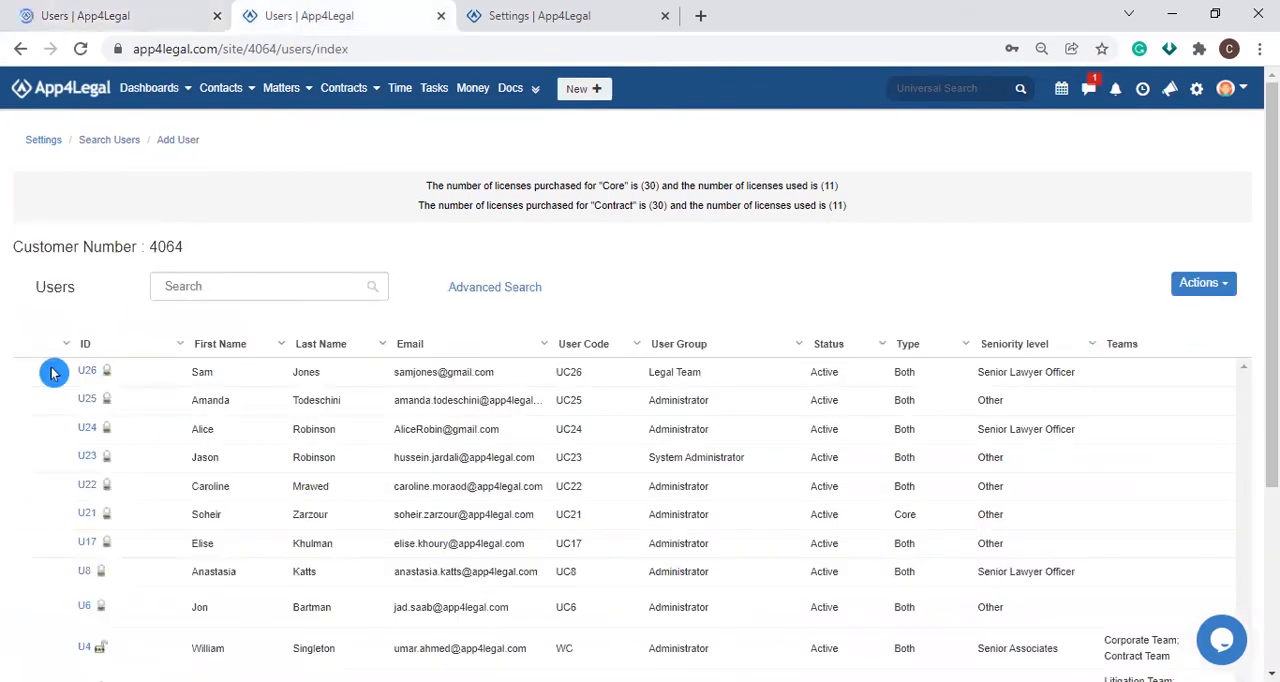
Step: Try setting Banned to Yes in the Ban / Unban form of the first listed user, and cancel the form
{"action": "left_click", "coordinate": [44, 371]}
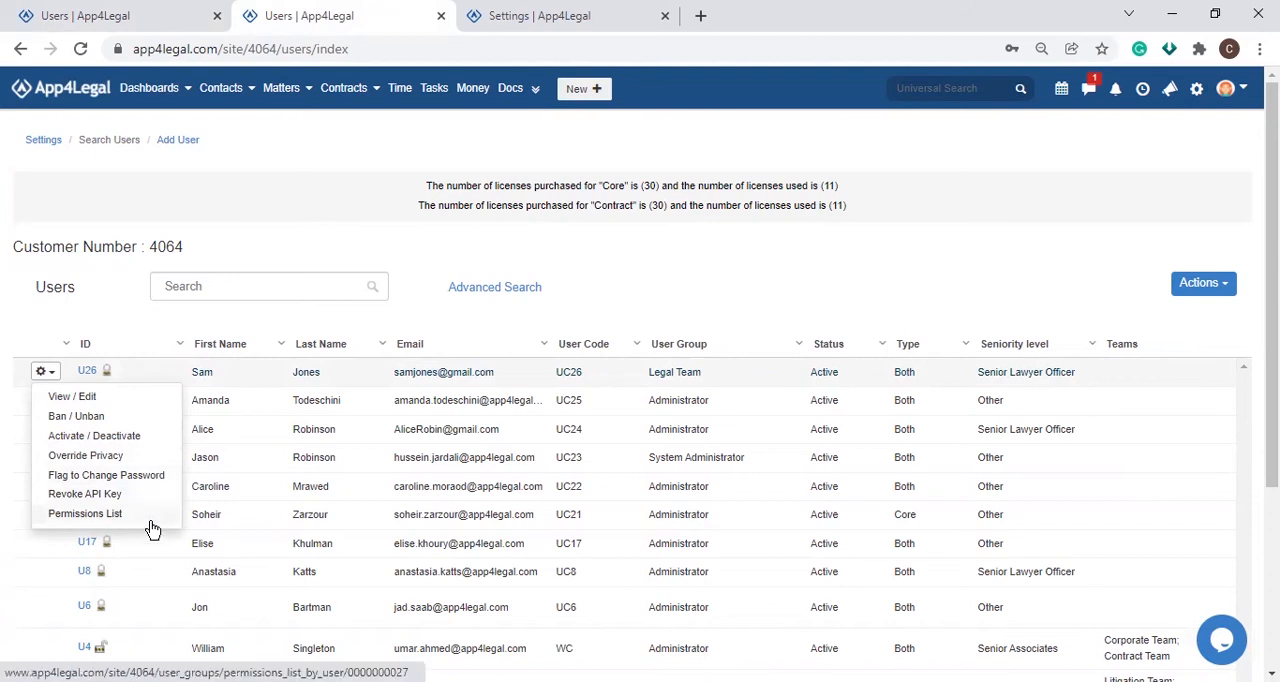
{"action": "left_click", "coordinate": [110, 422]}
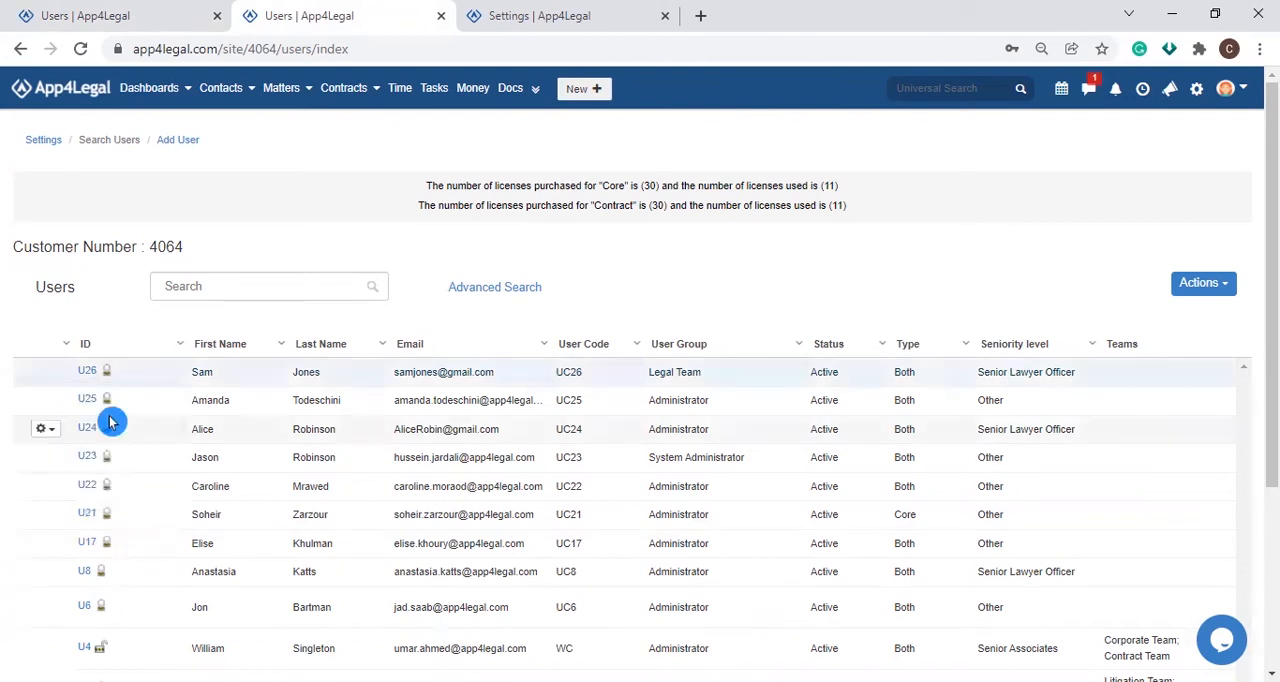
{"action": "left_click", "coordinate": [373, 164]}
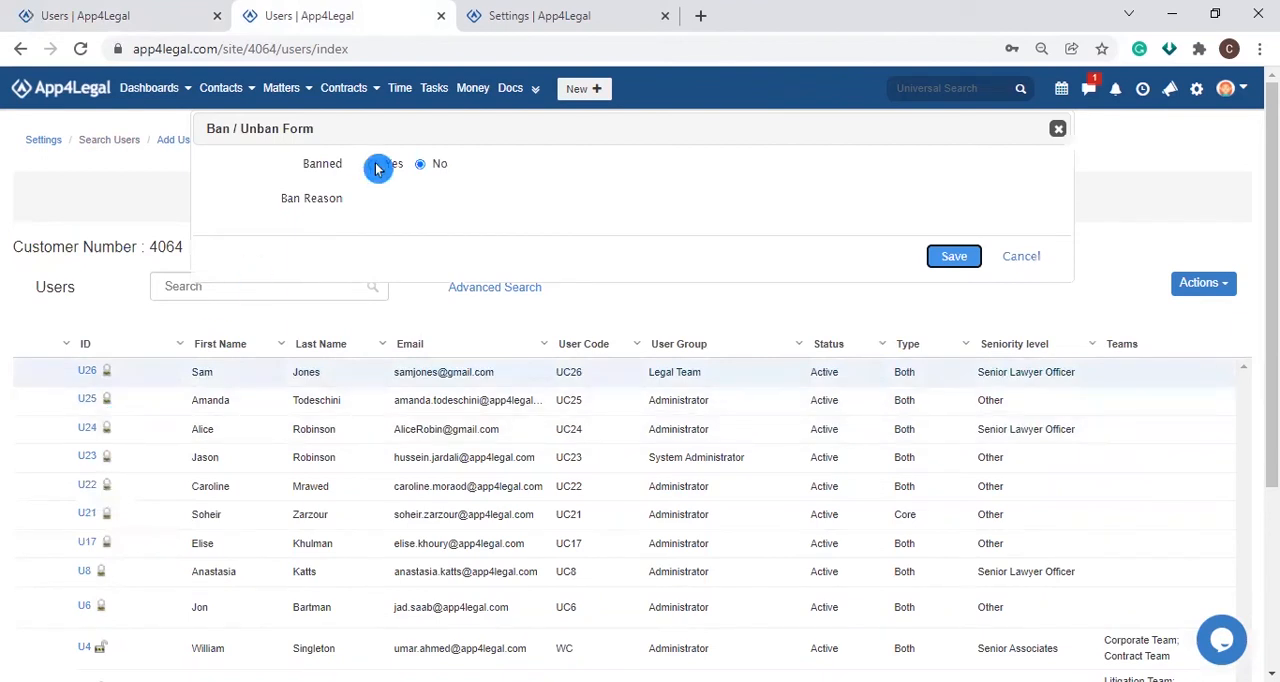
{"action": "left_click", "coordinate": [478, 196]}
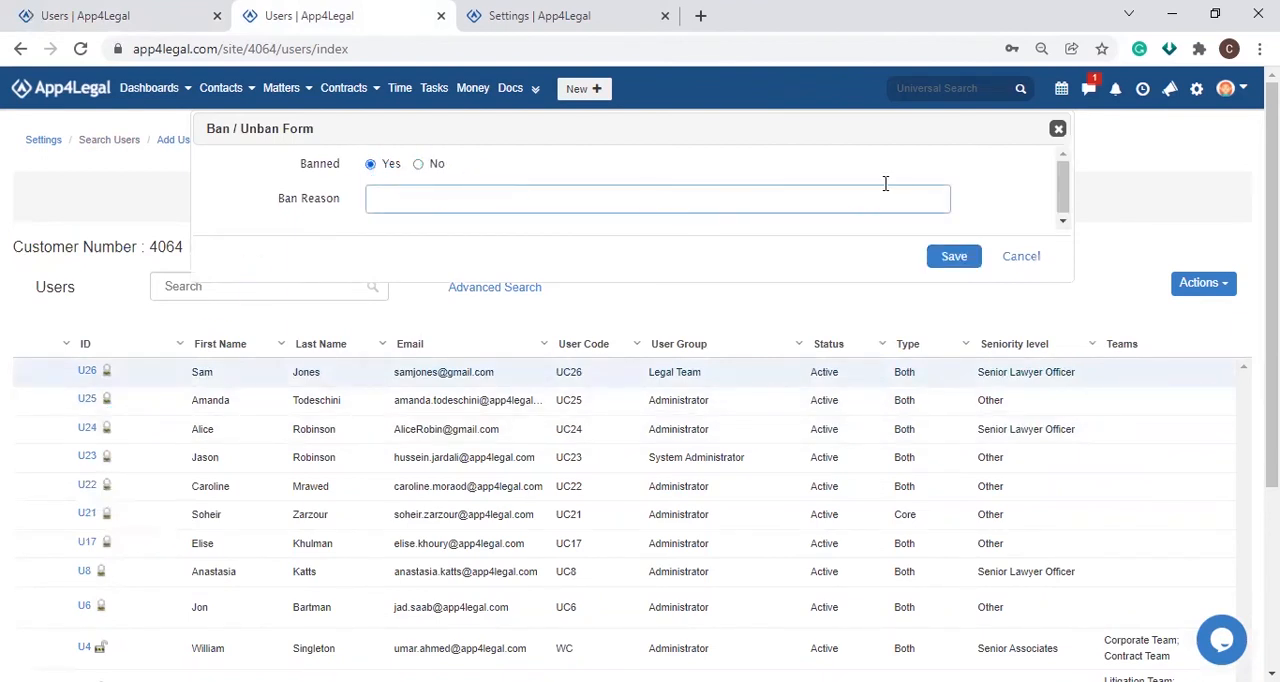
{"action": "left_click", "coordinate": [1018, 258]}
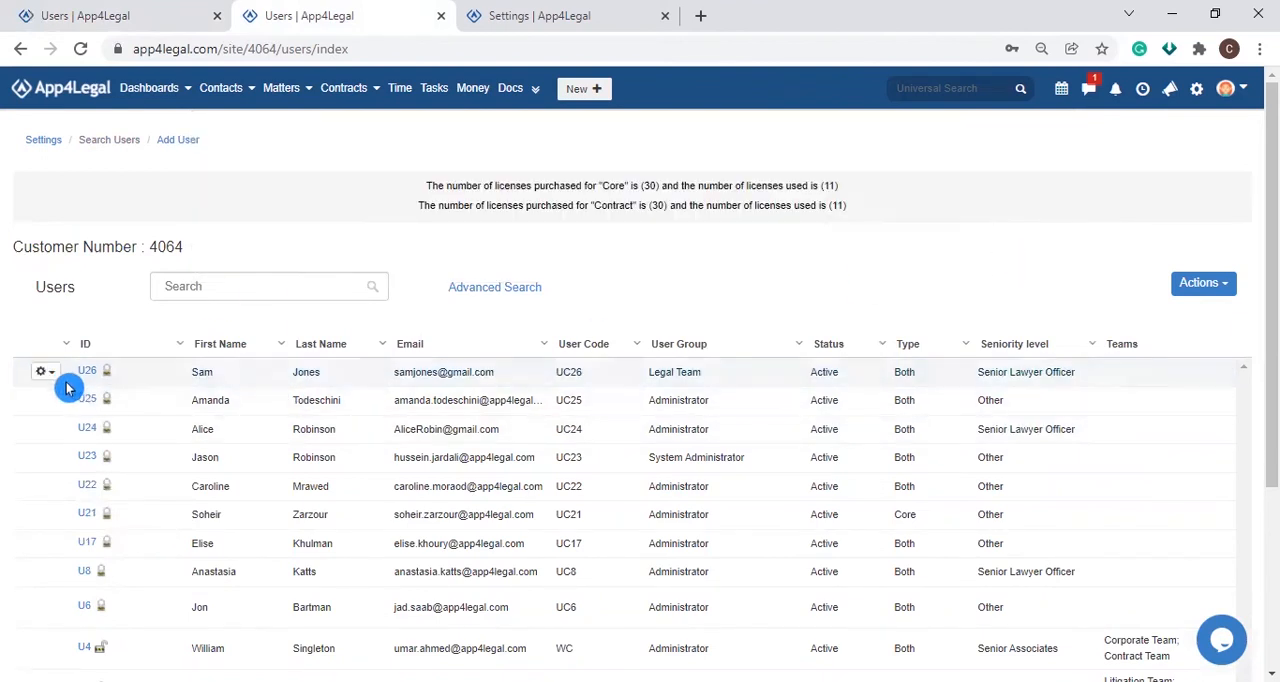
Step: Deactivate the first listed user, who belongs to the Legal Team group, and confirm the deactivation
{"action": "left_click", "coordinate": [44, 371]}
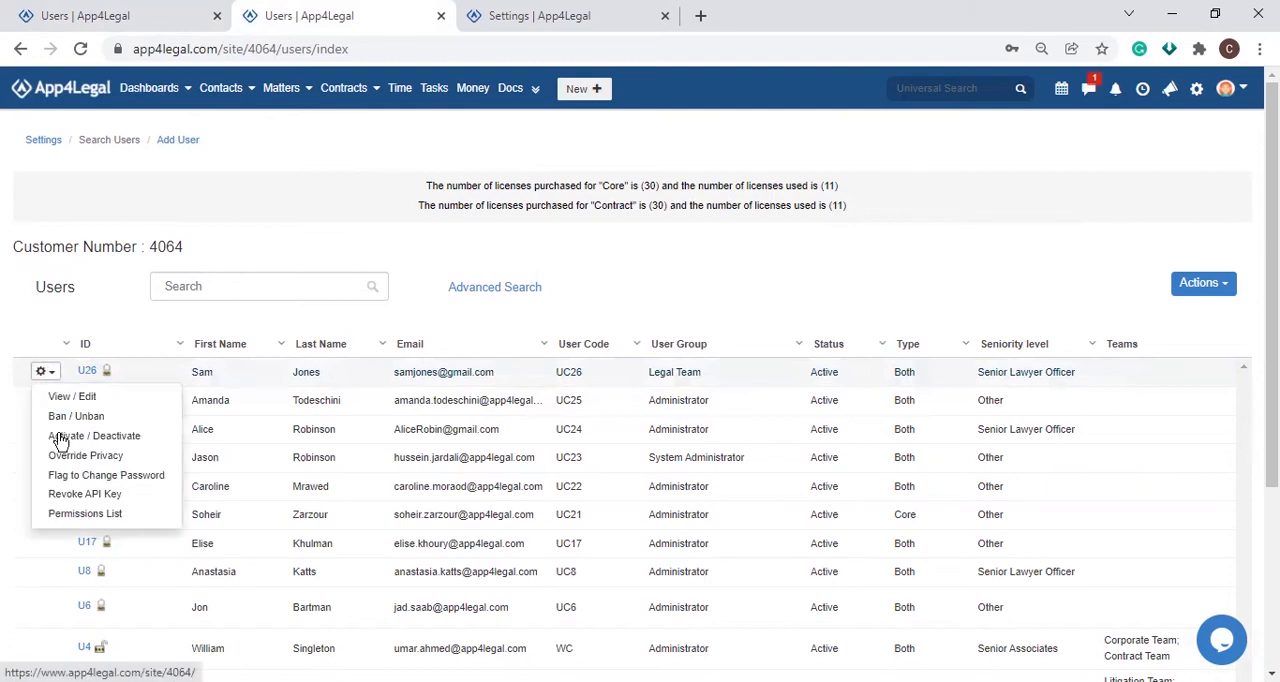
{"action": "left_click", "coordinate": [108, 437]}
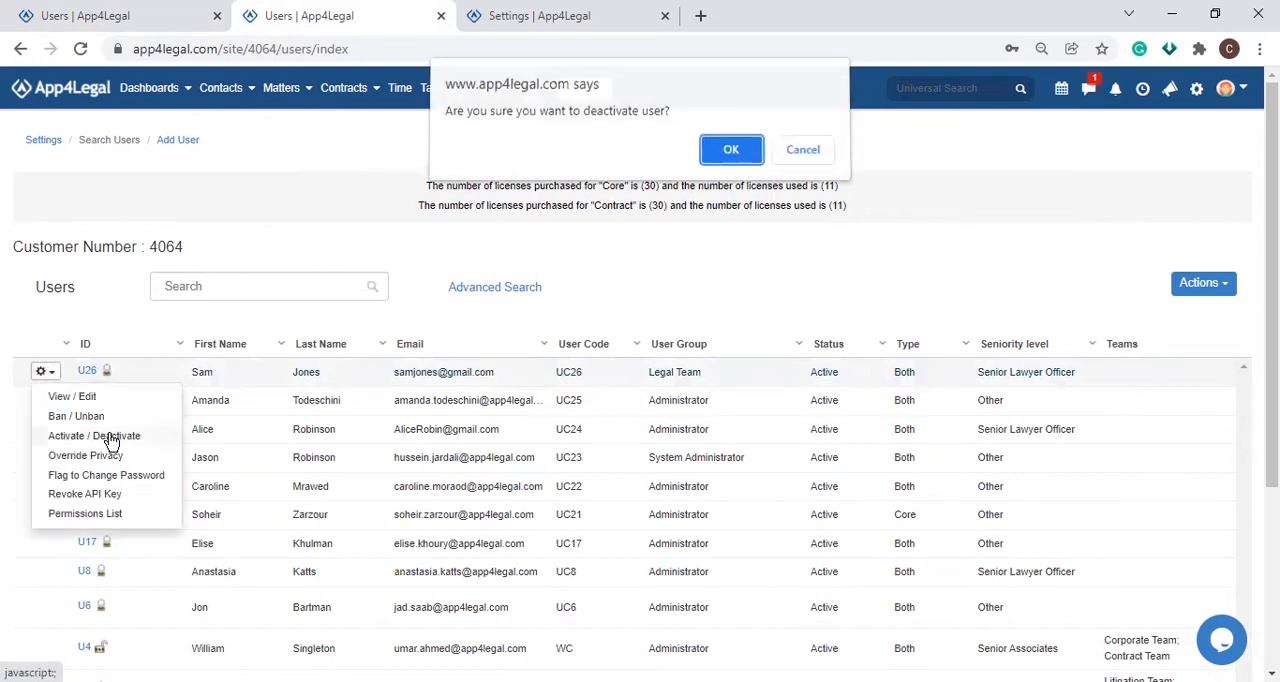
{"action": "left_click", "coordinate": [716, 158]}
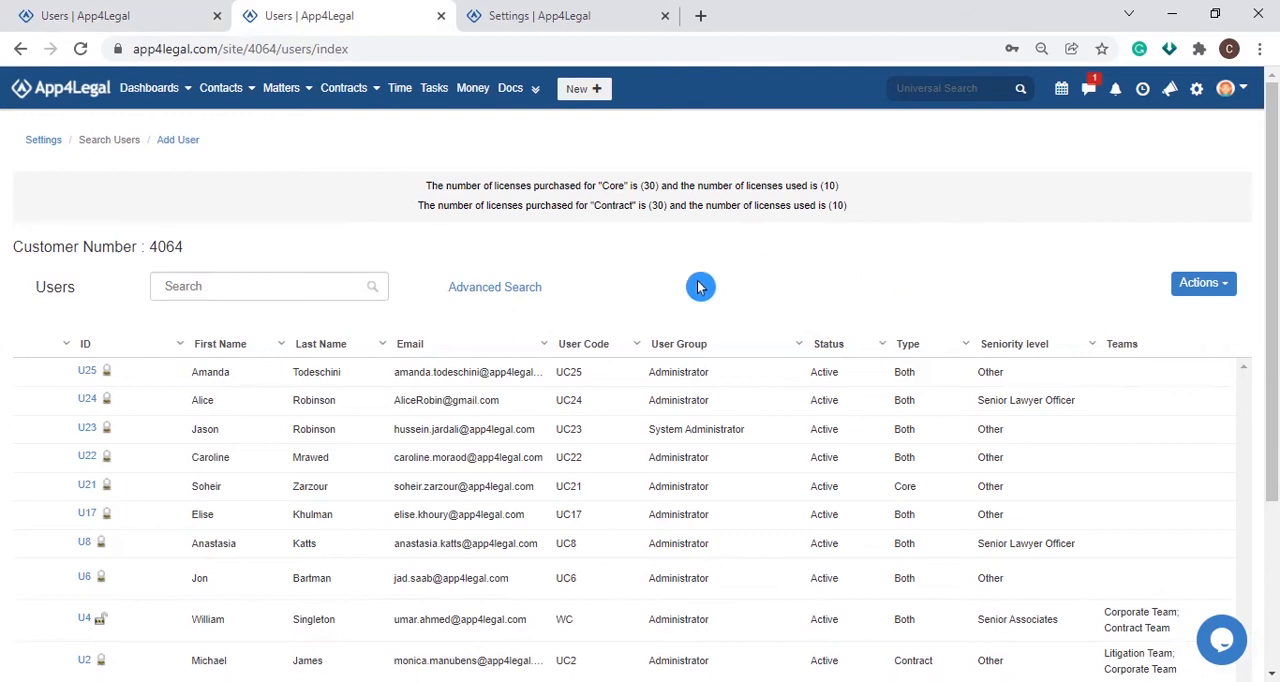
Step: Filter the users list with Advanced Search so that Status equals Inactive, and submit the search
{"action": "left_click", "coordinate": [526, 289]}
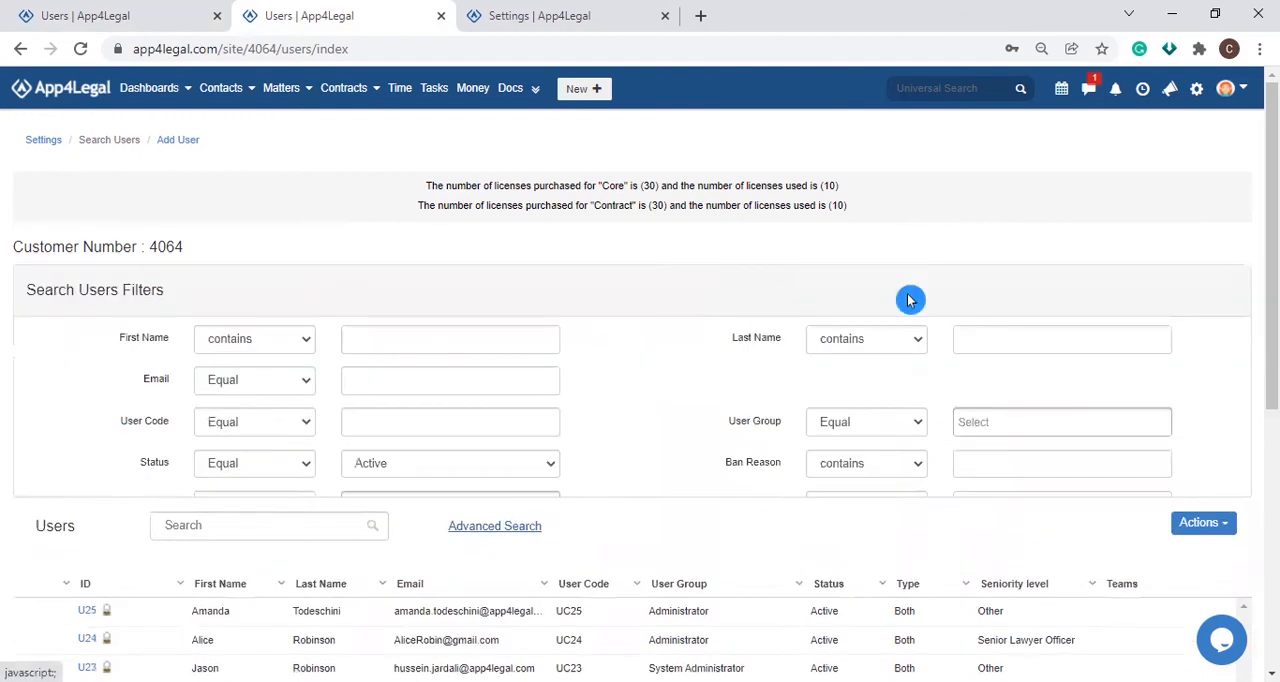
{"action": "scroll", "coordinate": [1206, 314], "scroll_direction": "down", "scroll_amount": 2}
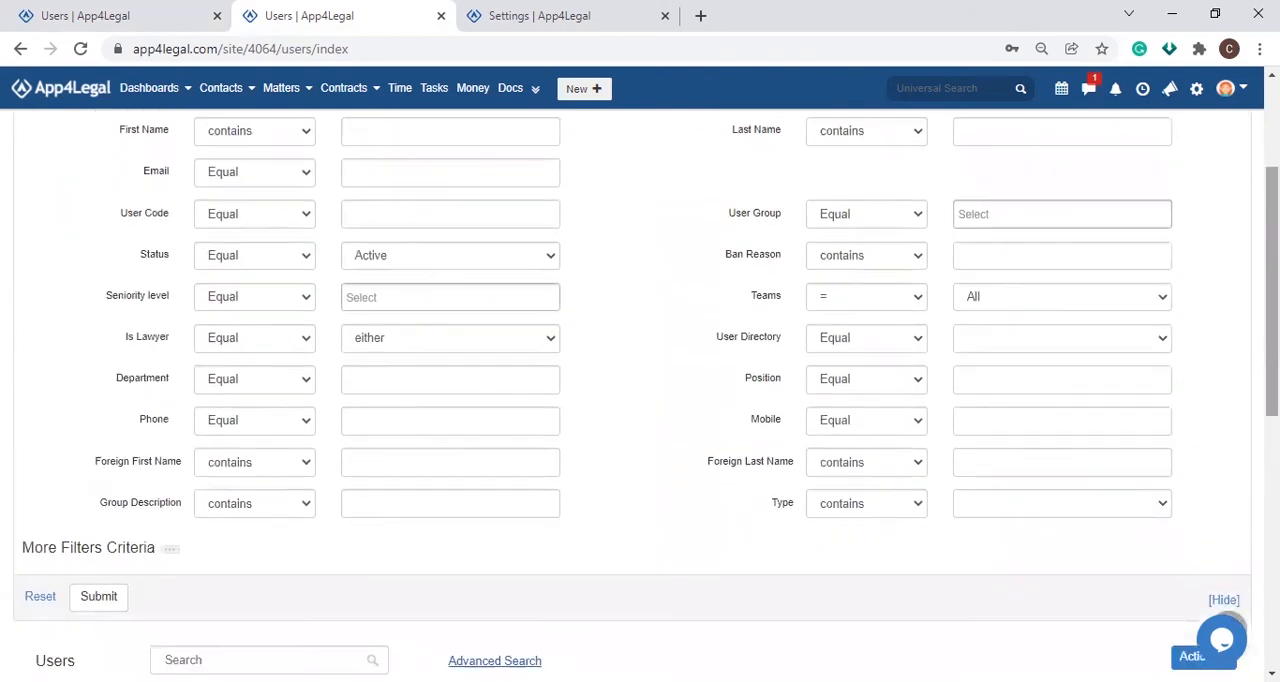
{"action": "left_click", "coordinate": [376, 258]}
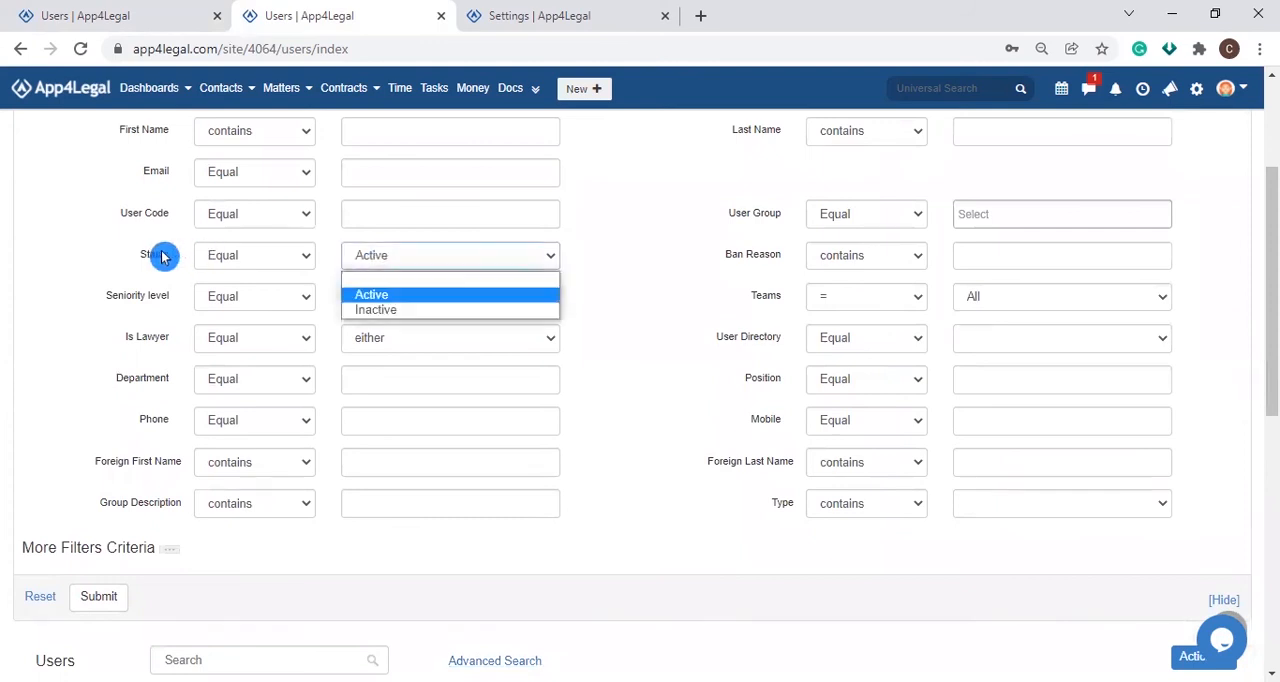
{"action": "left_click", "coordinate": [390, 310]}
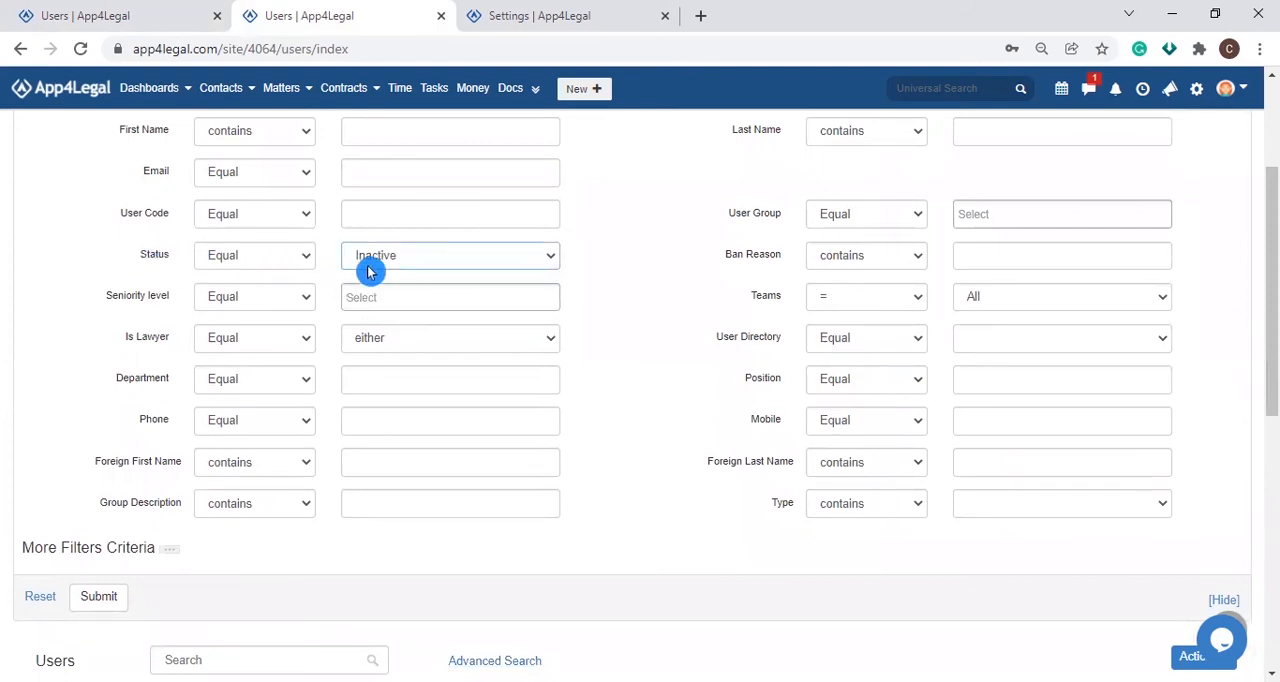
{"action": "left_click", "coordinate": [98, 597]}
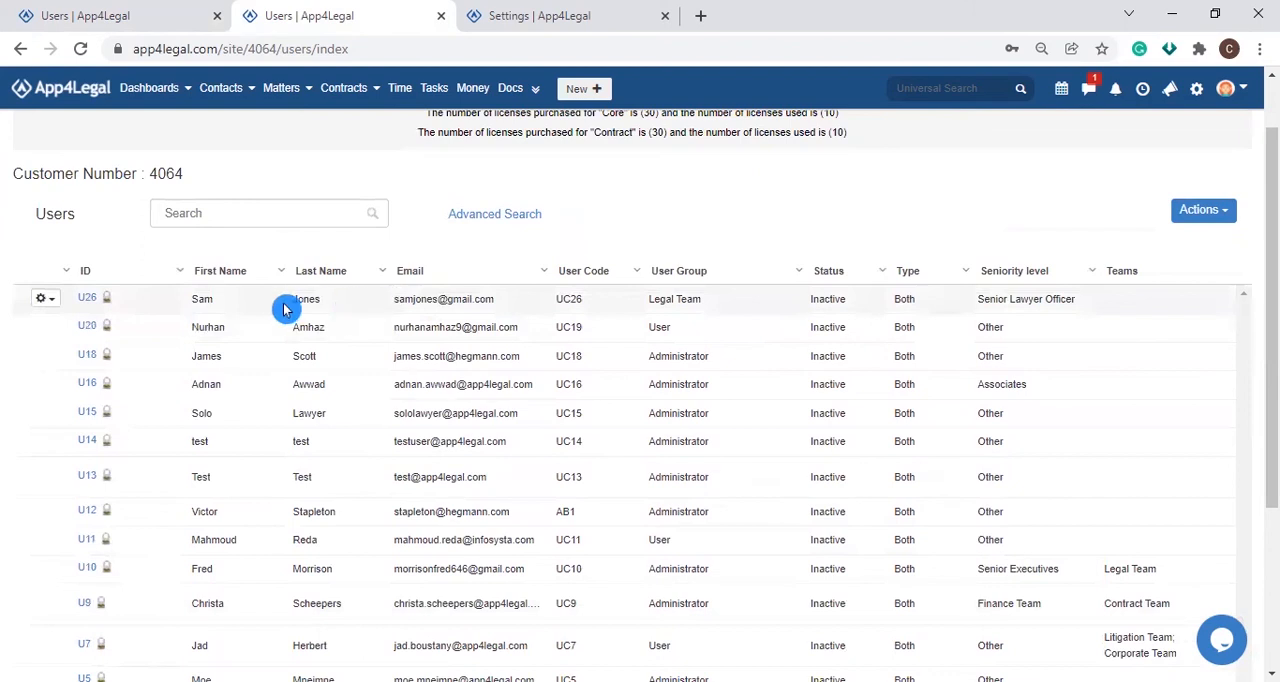
Step: Activate the first listed inactive user, who belongs to the Legal Team group, and confirm the activation
{"action": "left_click", "coordinate": [44, 298]}
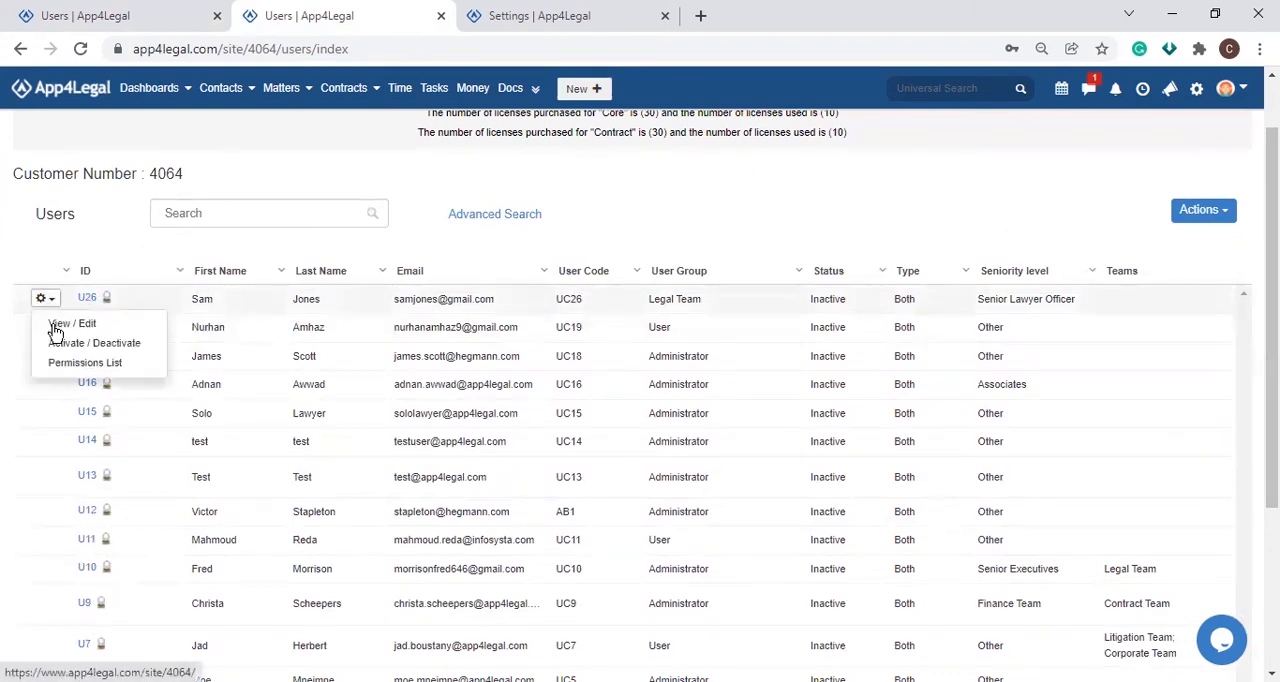
{"action": "left_click", "coordinate": [62, 345]}
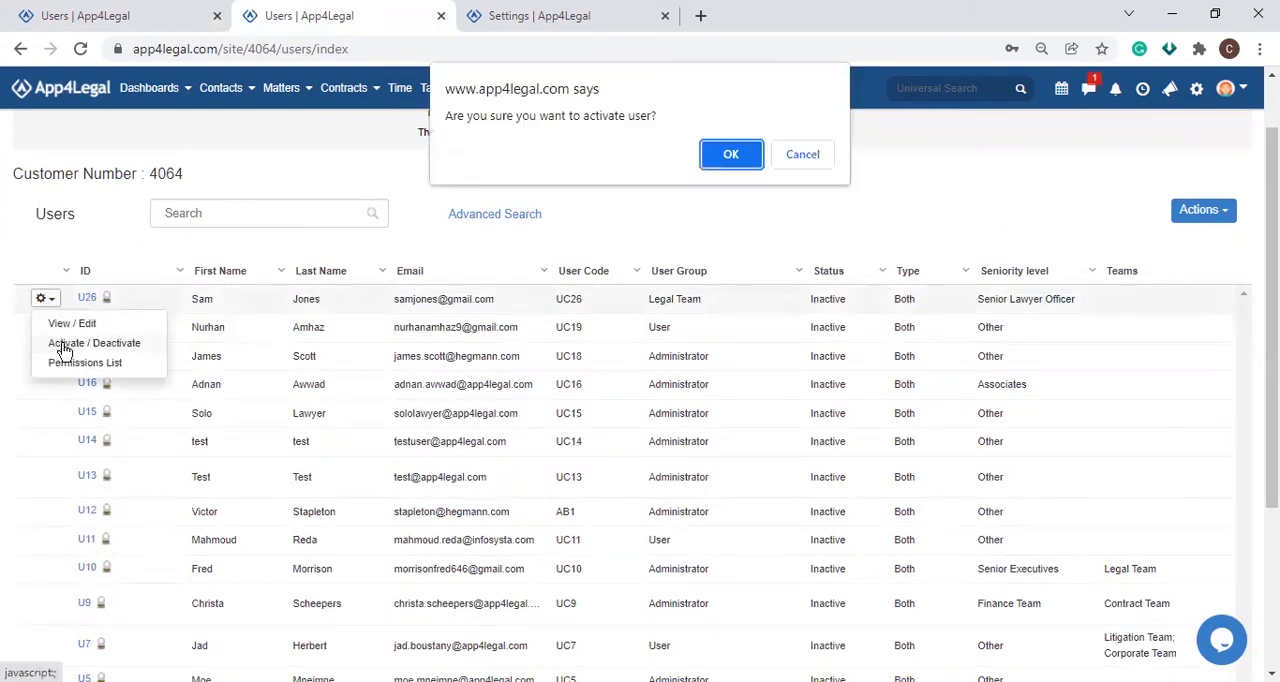
{"action": "left_click", "coordinate": [740, 154]}
Step: Switch to the already open Settings page, open User Groups Permissions, and choose the Accountant group with the Core module
{"action": "left_click", "coordinate": [563, 17]}
{"action": "scroll", "coordinate": [789, 489], "scroll_direction": "down", "scroll_amount": 3}
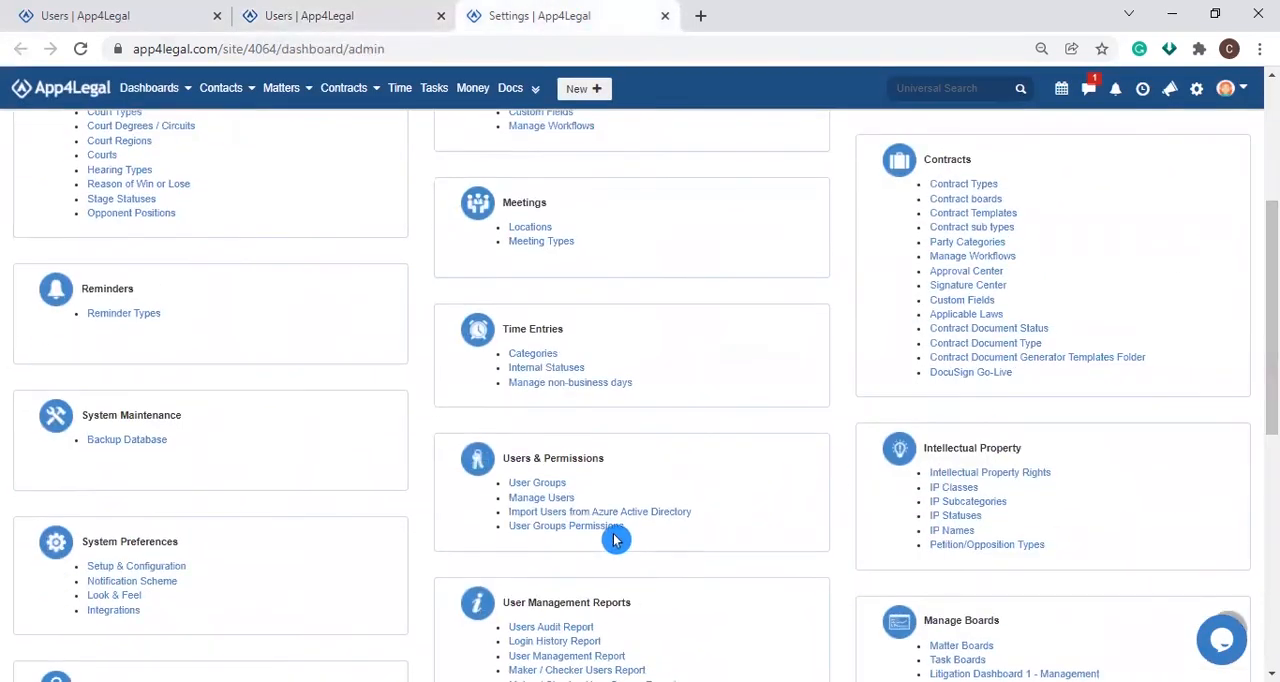
{"action": "left_click", "coordinate": [610, 529]}
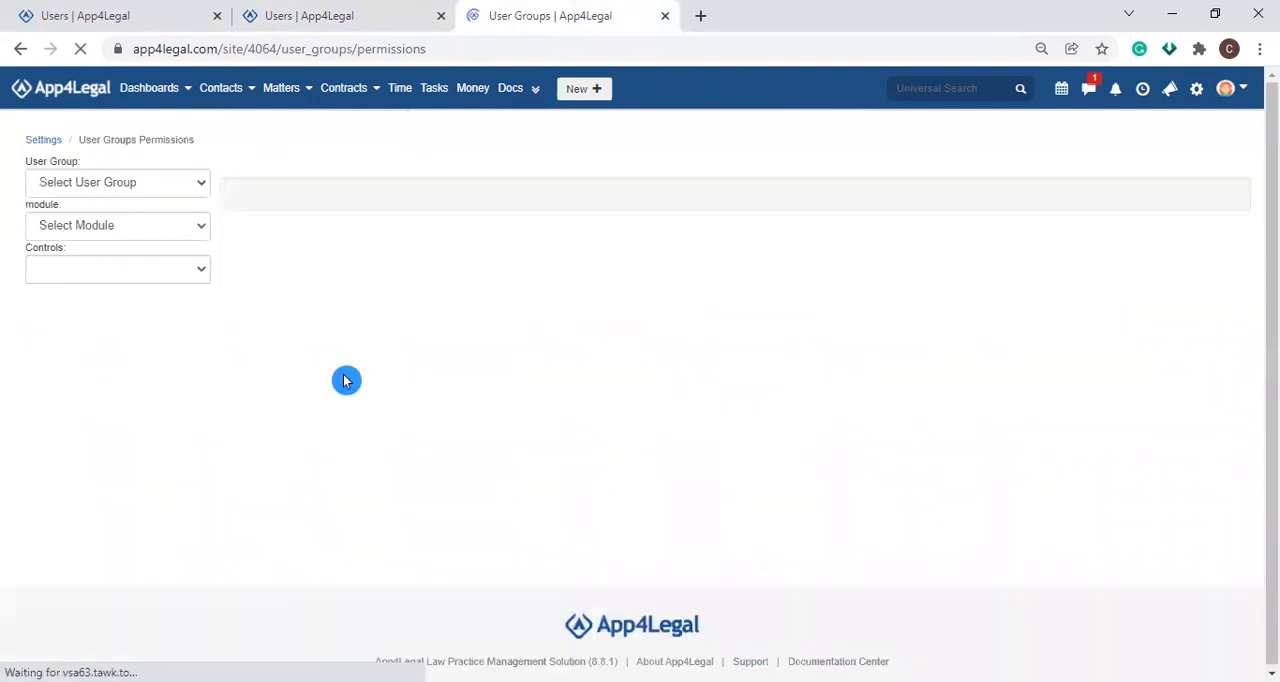
{"action": "left_click", "coordinate": [116, 186]}
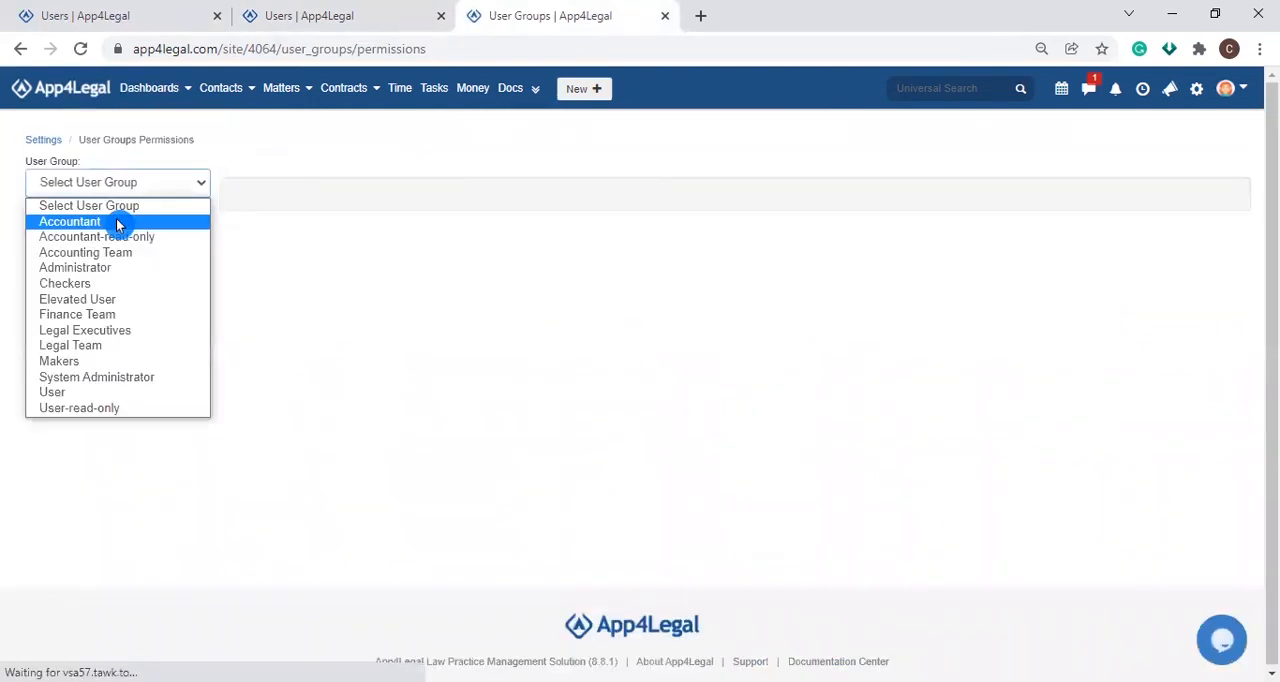
{"action": "left_click", "coordinate": [125, 222]}
{"action": "left_click", "coordinate": [125, 225]}
{"action": "left_click", "coordinate": [128, 264]}
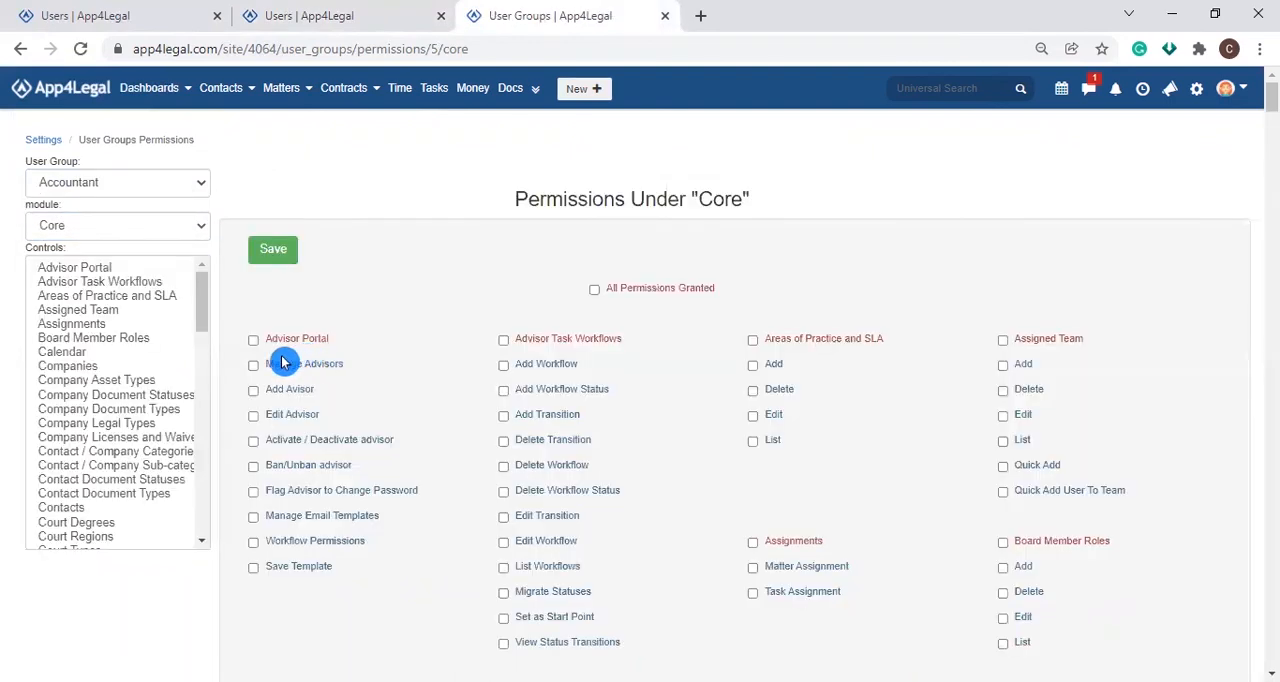
Step: Select the Manage Advisors, Add Avisor and Edit Advisor permissions under Advisor Portal for the Accountant group
{"action": "left_click", "coordinate": [254, 364]}
{"action": "left_click", "coordinate": [254, 389]}
{"action": "left_click", "coordinate": [254, 416]}
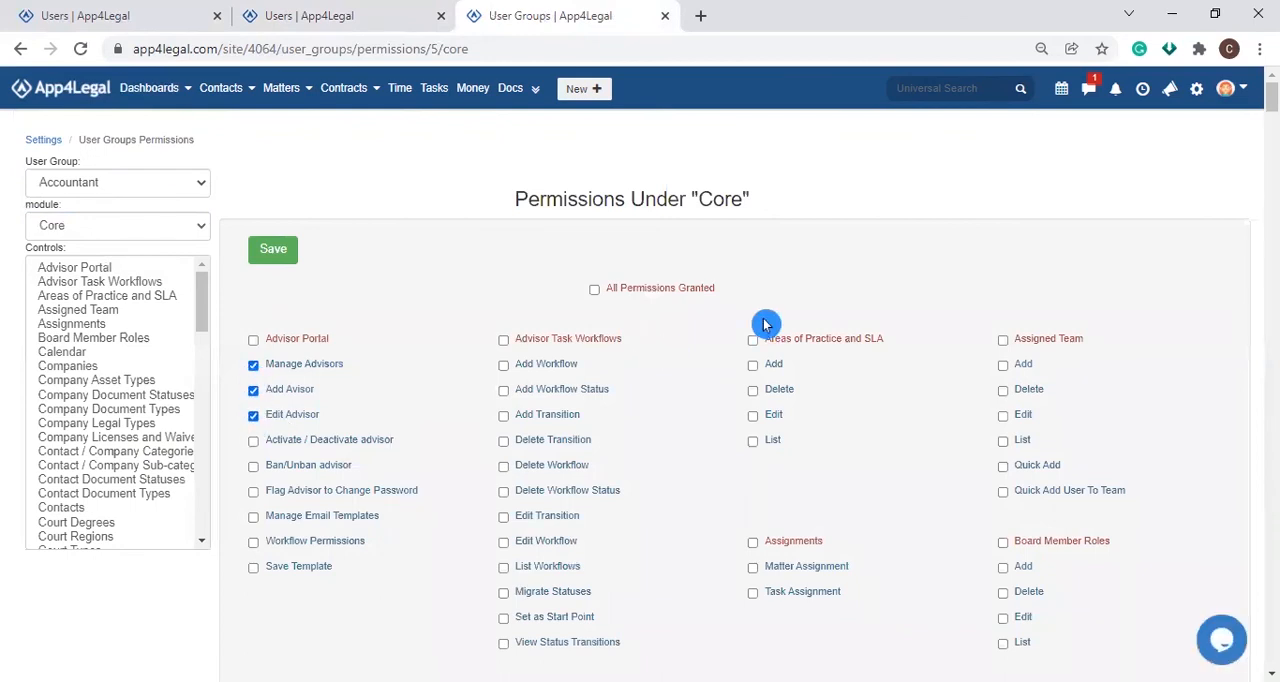
Step: View the support options for reporting a bug, suggesting an improvement or asking a question, and close them
{"action": "left_click", "coordinate": [1172, 92]}
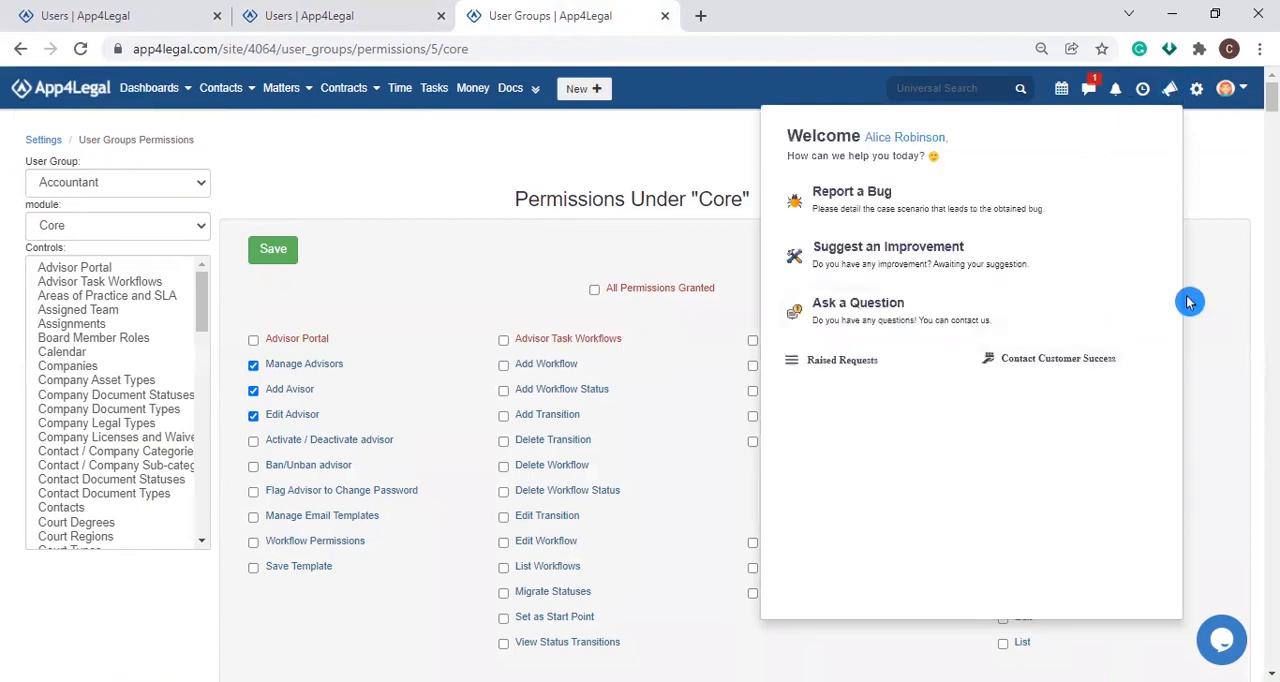
{"action": "left_click", "coordinate": [1230, 188]}
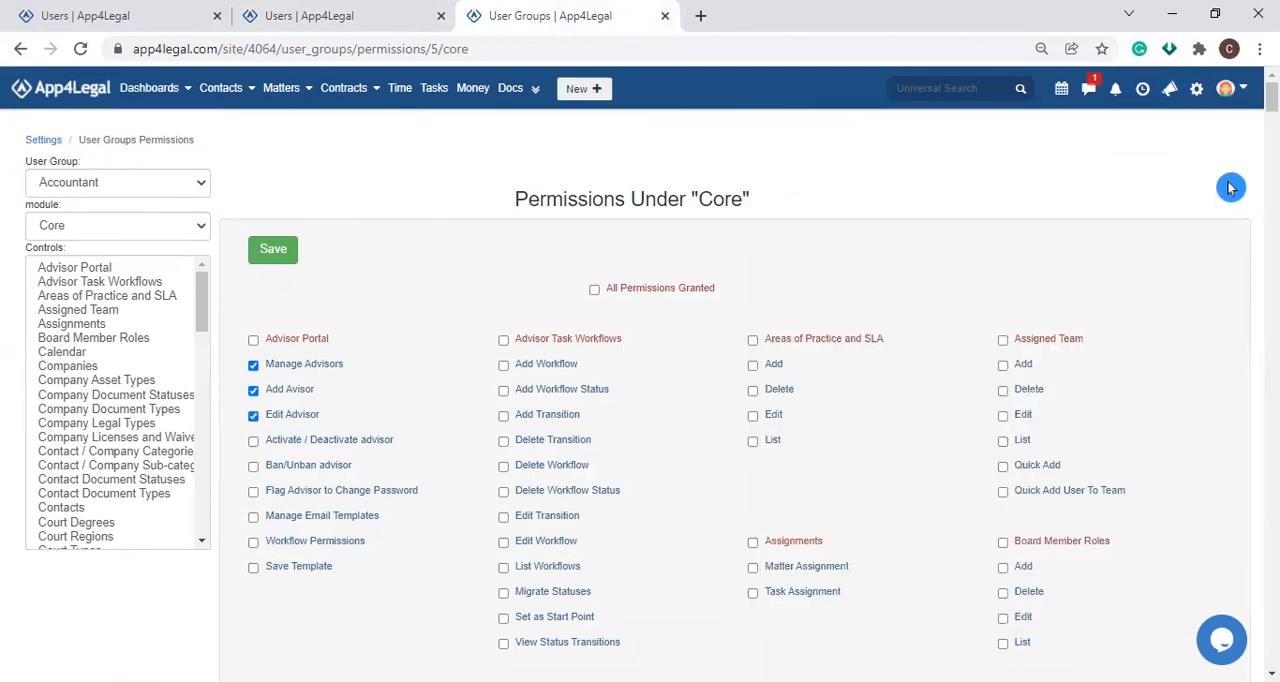